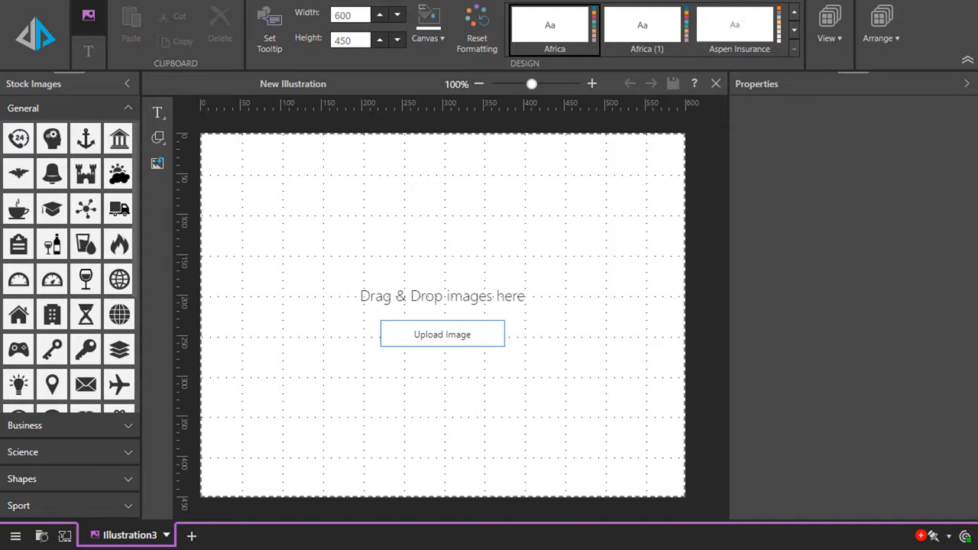
Place the circled up-arrow stock shape on the canvas, enlarged to the full canvas height and rotated to point down
click(14, 478)
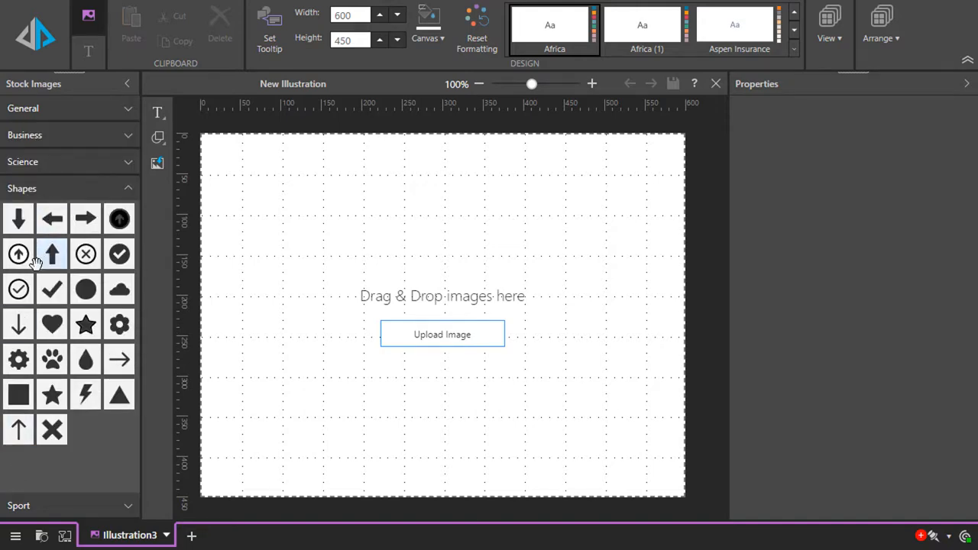
drag(18, 254, 337, 262)
drag(675, 307, 605, 301)
drag(622, 125, 321, 429)
drag(389, 285, 398, 288)
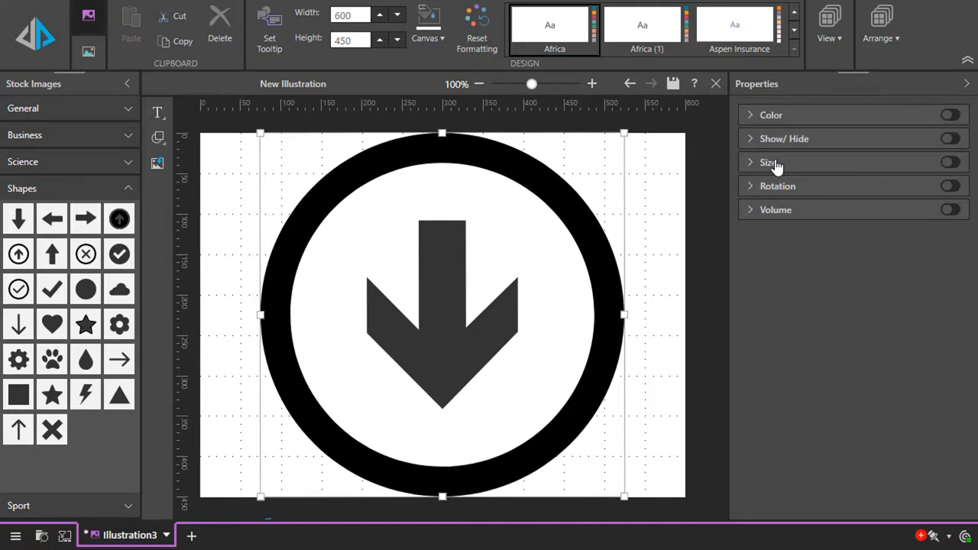
Enable the Color property for the circled arrow and leave its settings expanded, with Show/Hide off
click(950, 115)
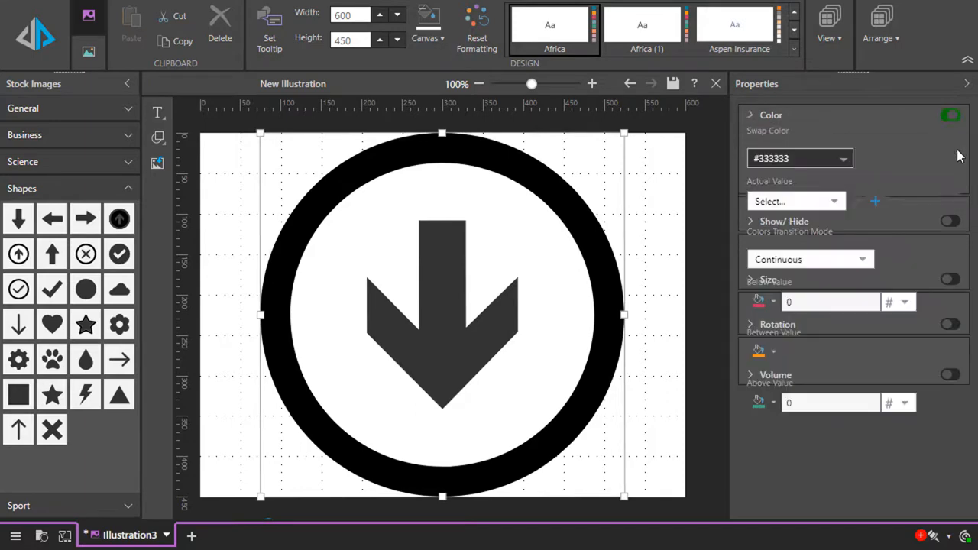
click(883, 118)
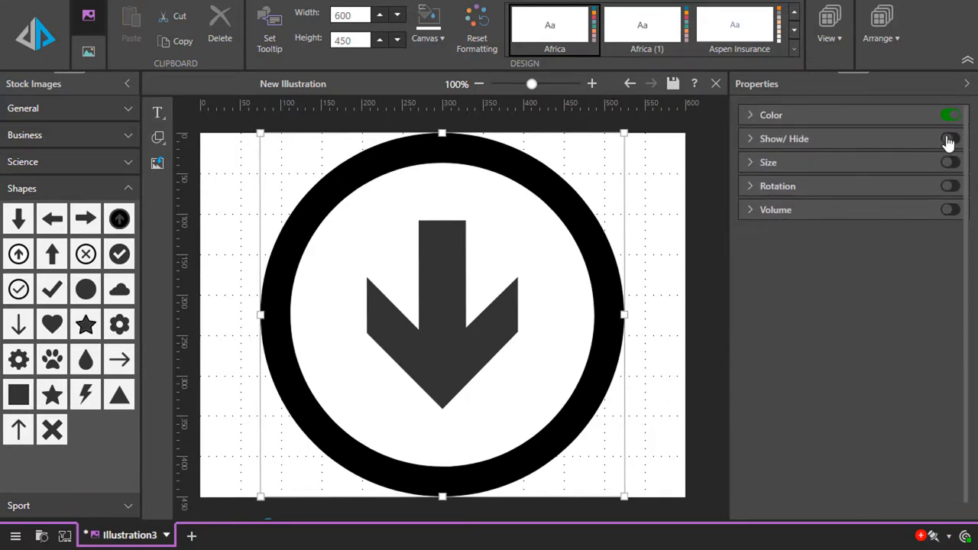
click(947, 138)
click(949, 138)
click(950, 123)
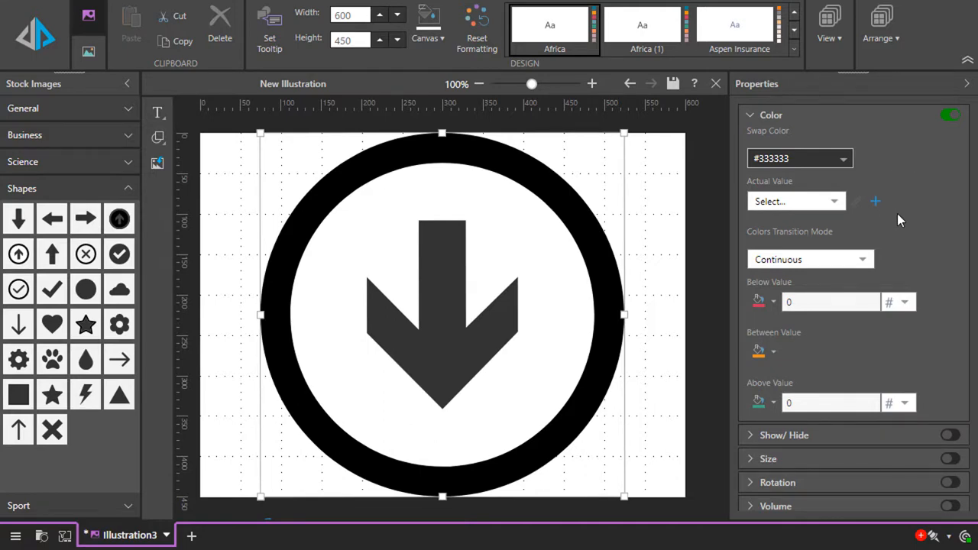
Create a new formula for the color's actual value, using the Matrix Grid of SalesPeople from My Content
click(874, 203)
click(421, 326)
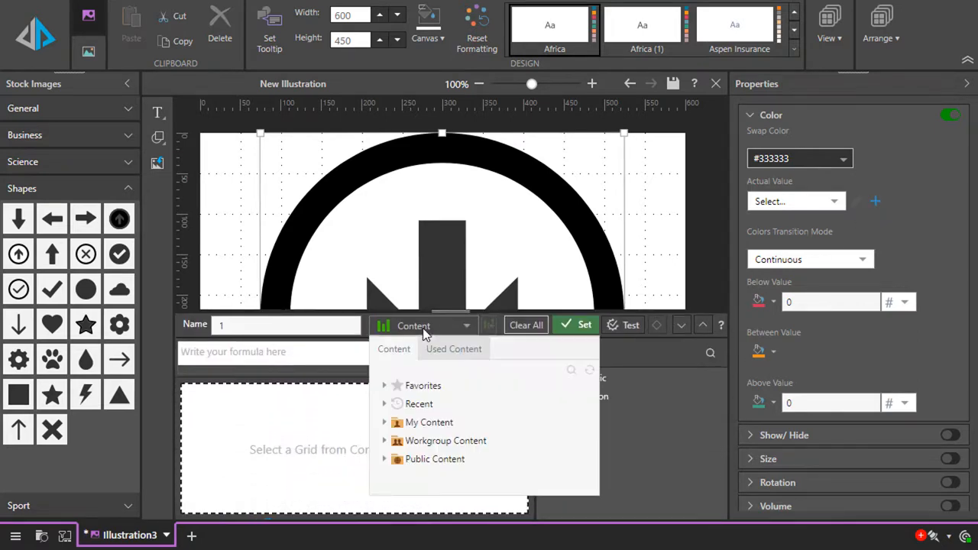
double_click(439, 422)
scroll(447, 436, down, 2)
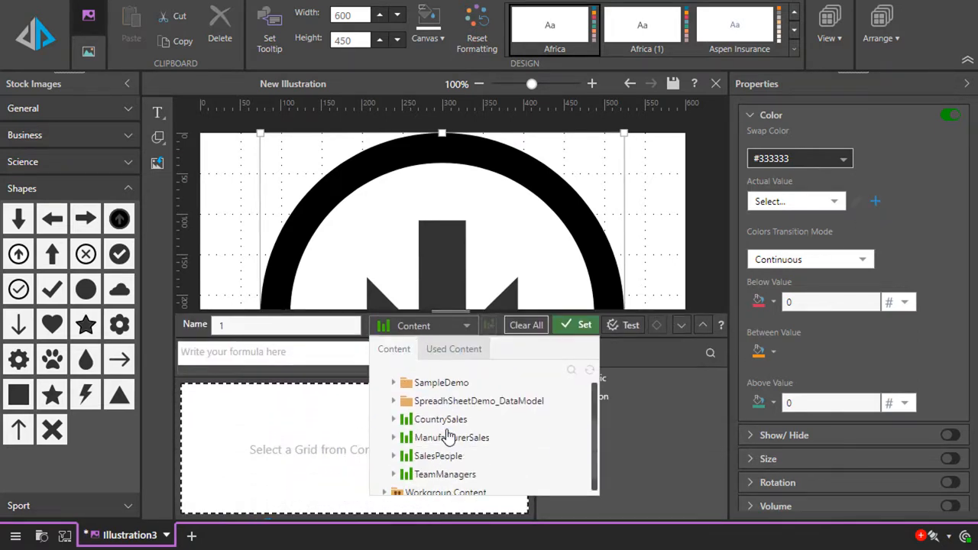
click(451, 456)
double_click(453, 457)
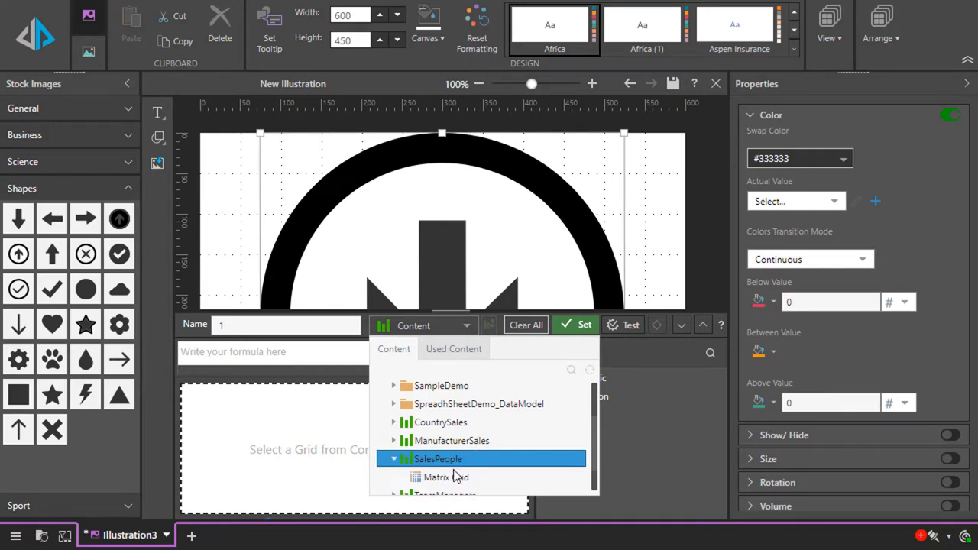
click(453, 477)
double_click(453, 477)
Define the formula as the statistical Average of the Net Margin column, Average(totalColumn(2)), and set it as the actual value
click(460, 396)
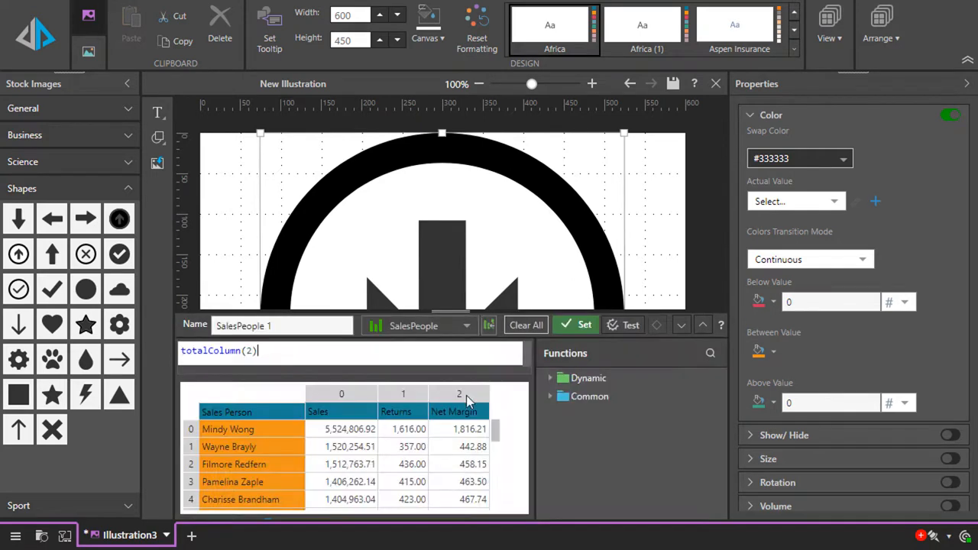
drag(288, 349, 167, 359)
double_click(604, 398)
scroll(622, 497, down, 1)
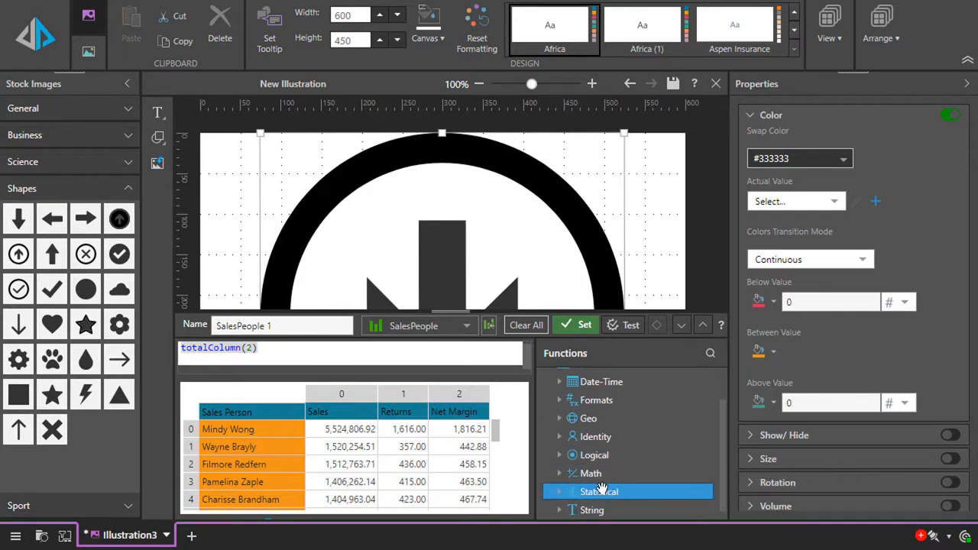
double_click(603, 489)
double_click(606, 506)
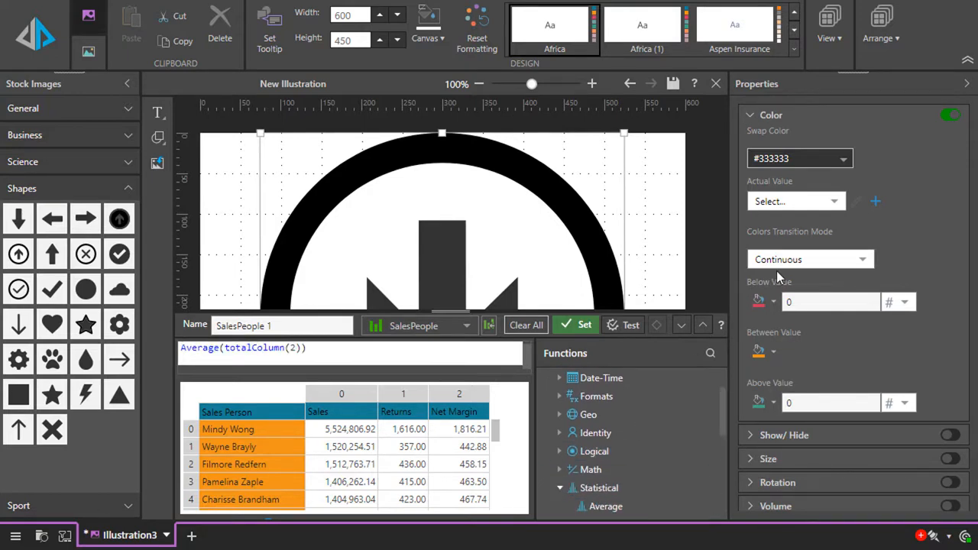
click(584, 326)
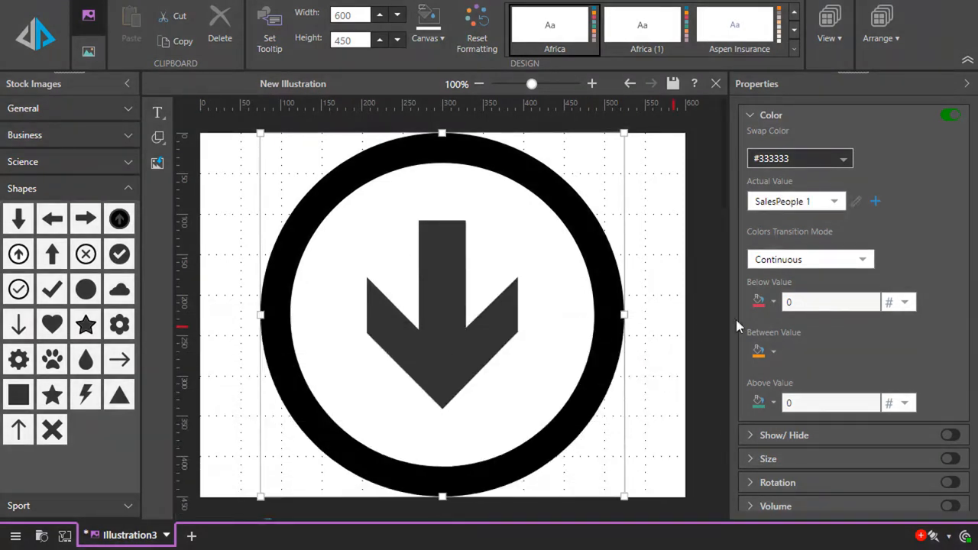
Set the color's below value to .21 and its above value to .25
click(858, 302)
drag(793, 303, 762, 310)
text(.21)
drag(800, 403, 758, 400)
text(.25)
click(911, 308)
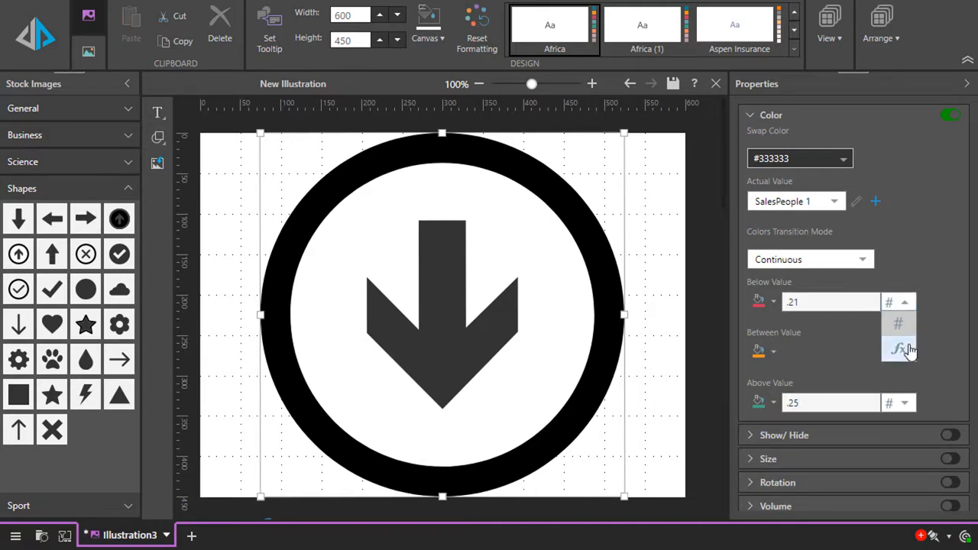
click(908, 348)
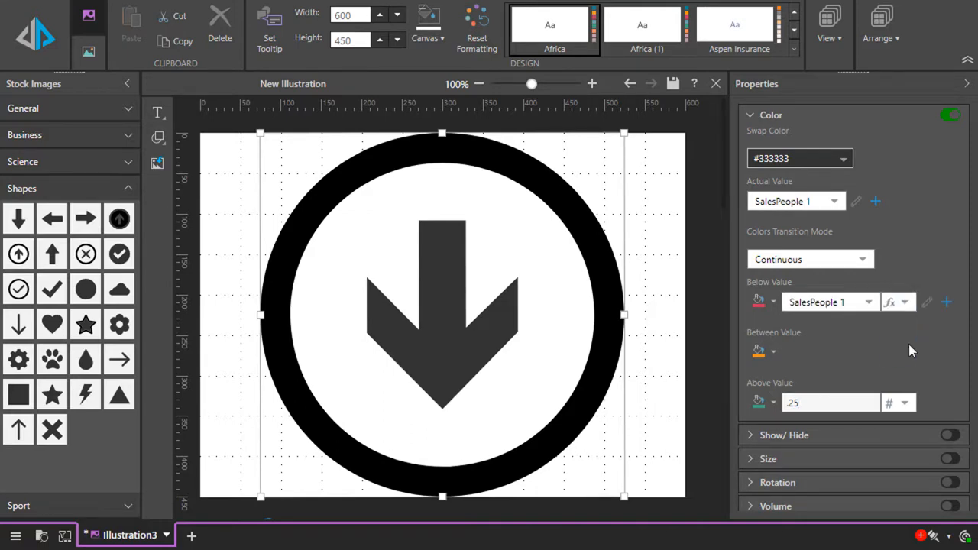
click(947, 303)
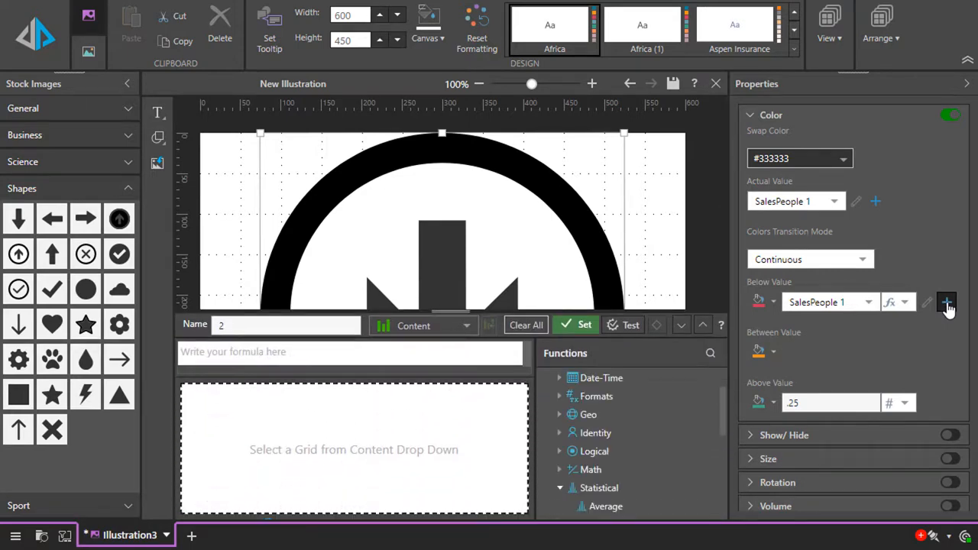
click(679, 329)
click(899, 303)
click(890, 328)
click(799, 303)
text(.21)
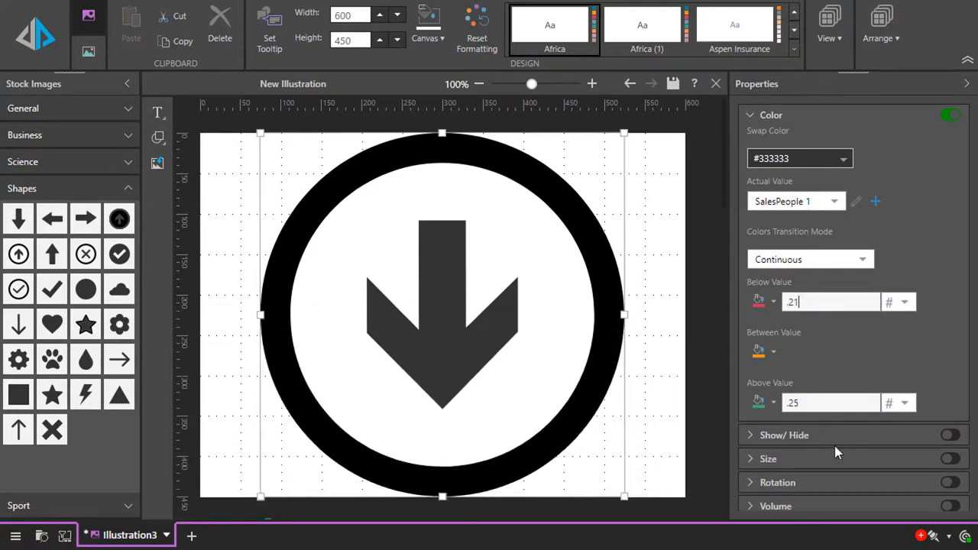
Enable the Rotation property for the circled arrow and review the SalesPeople 1 formula that drives it
click(949, 483)
scroll(819, 306, down, 3)
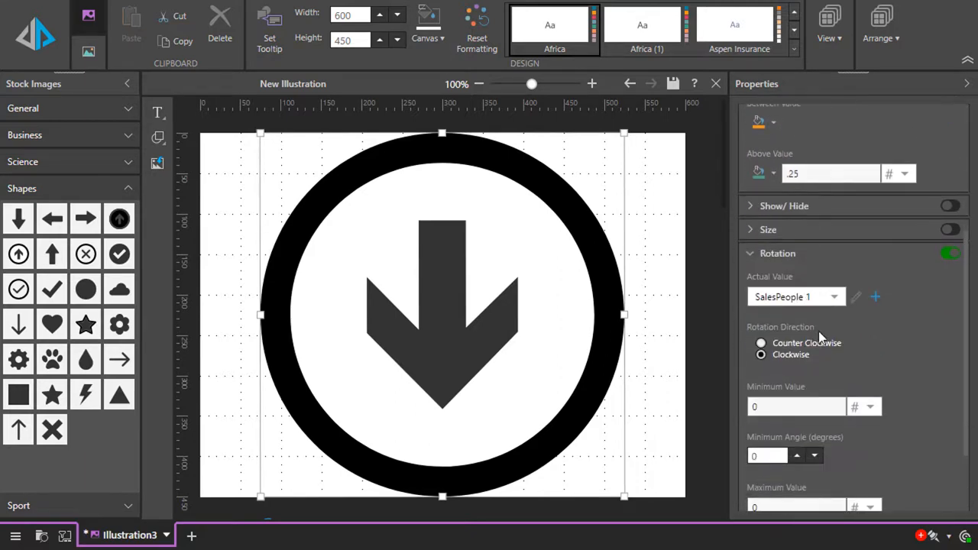
click(858, 300)
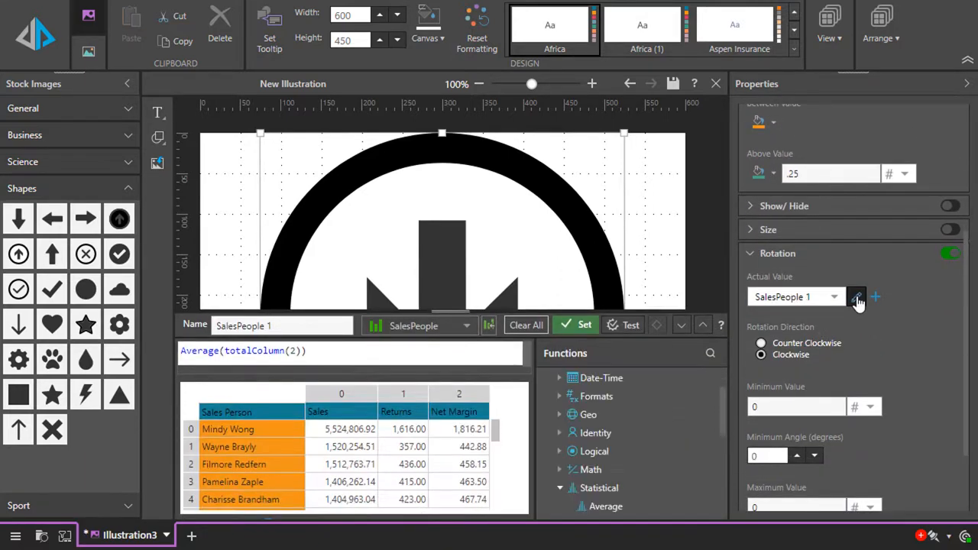
click(686, 331)
Set the rotation's minimum value to .21 and its maximum value to .25
click(774, 405)
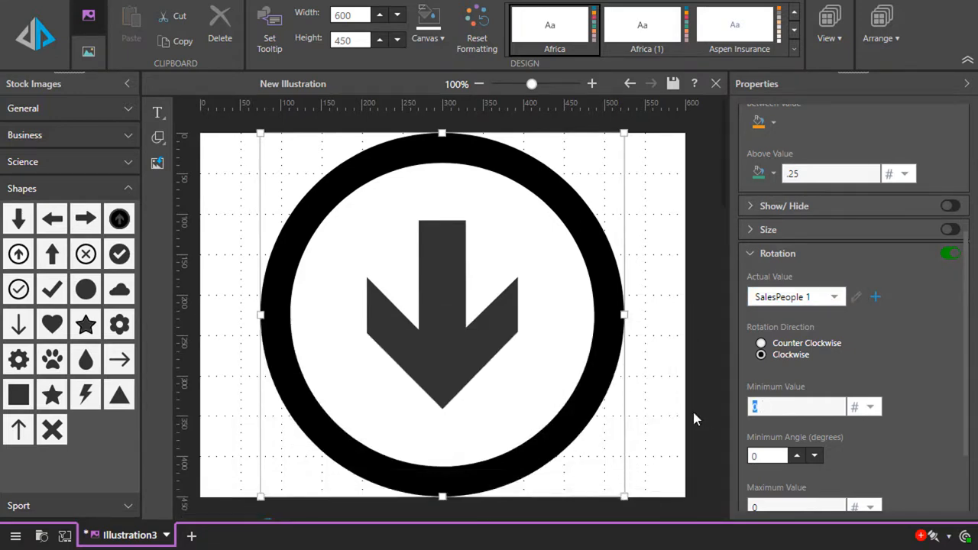
text(.21)
key(Tab)
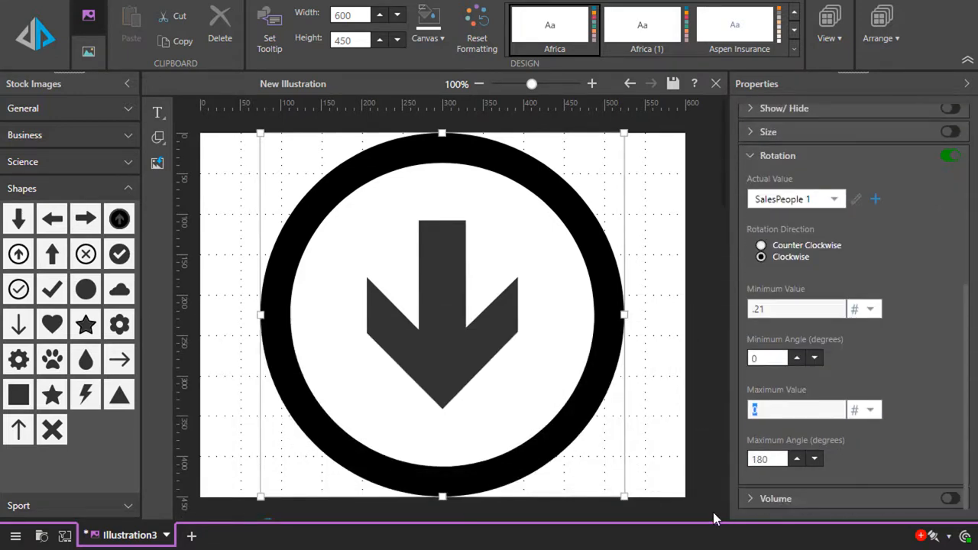
key(BackSpace)
text(.25)
Save the illustration as "Dynamic Image"
click(672, 86)
text(Dynamic Image)
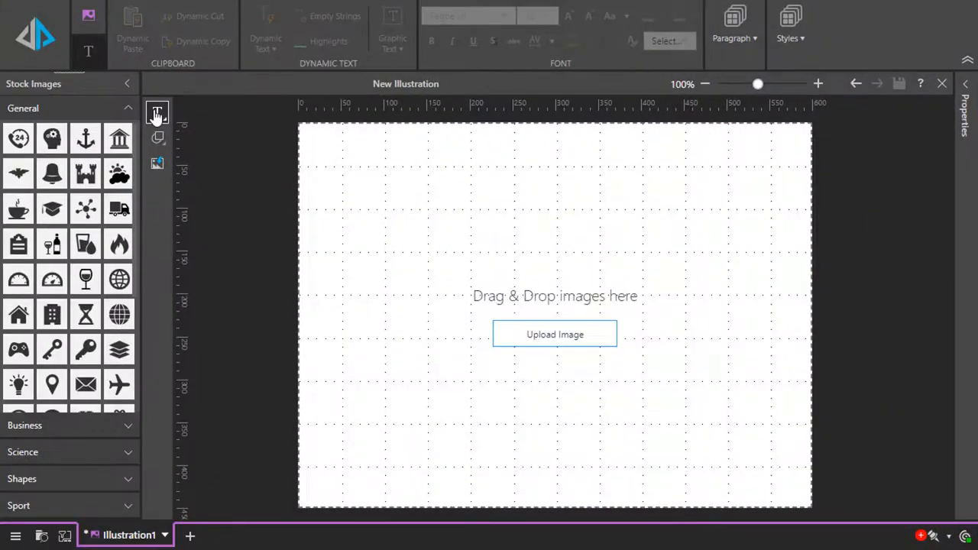
Add a text box in the upper part of the blank illustration reading "x sales were y."
click(159, 114)
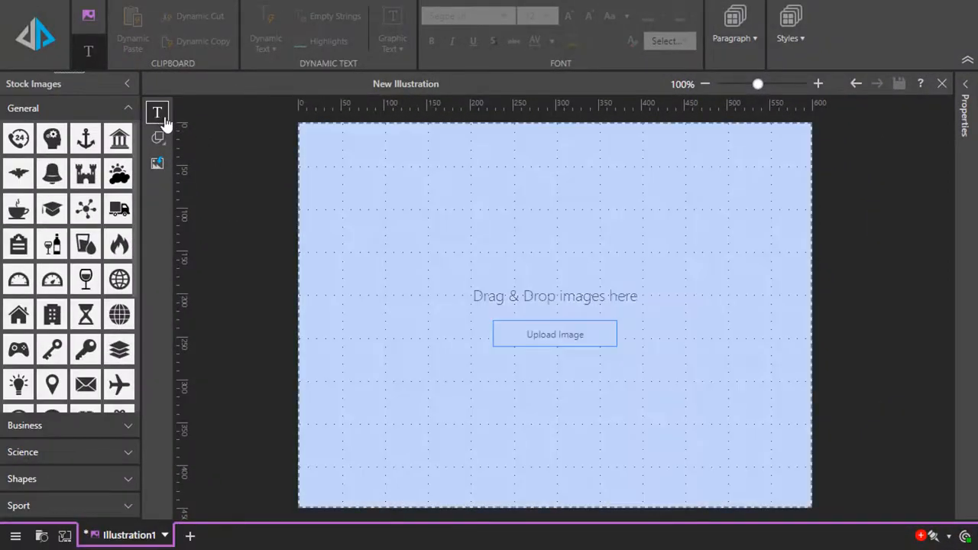
click(403, 214)
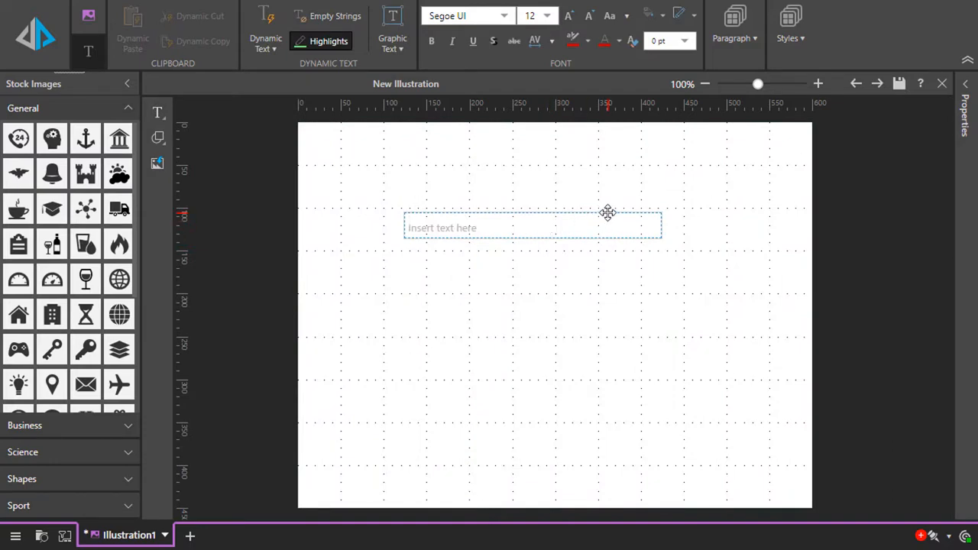
text(xx x)
key(BackSpace)
key(BackSpace)
key(BackSpace)
text(sales were y.)
Start a dynamic text formula for the "x" using the ManufacturerSales Matrix Grid and its first manufacturer label, label(1,0,0)
double_click(410, 223)
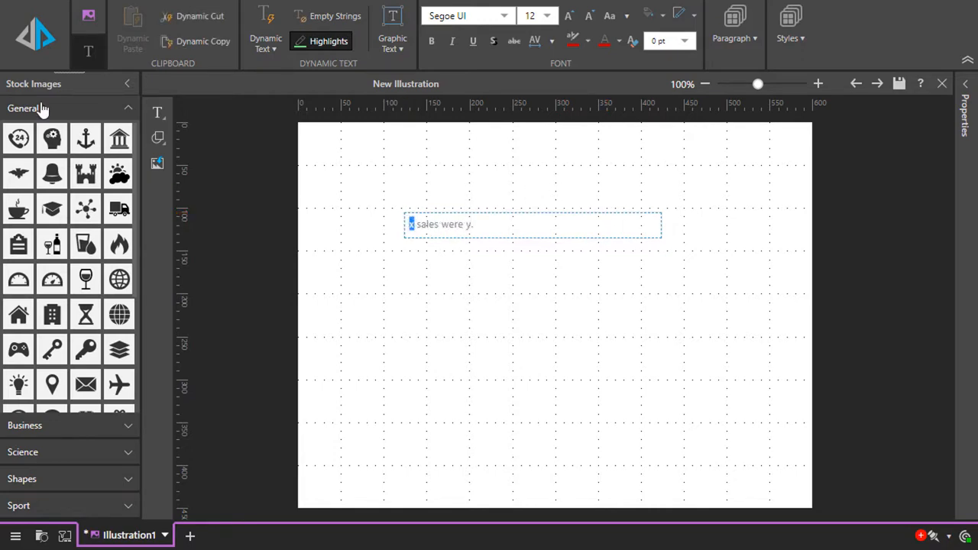
click(266, 24)
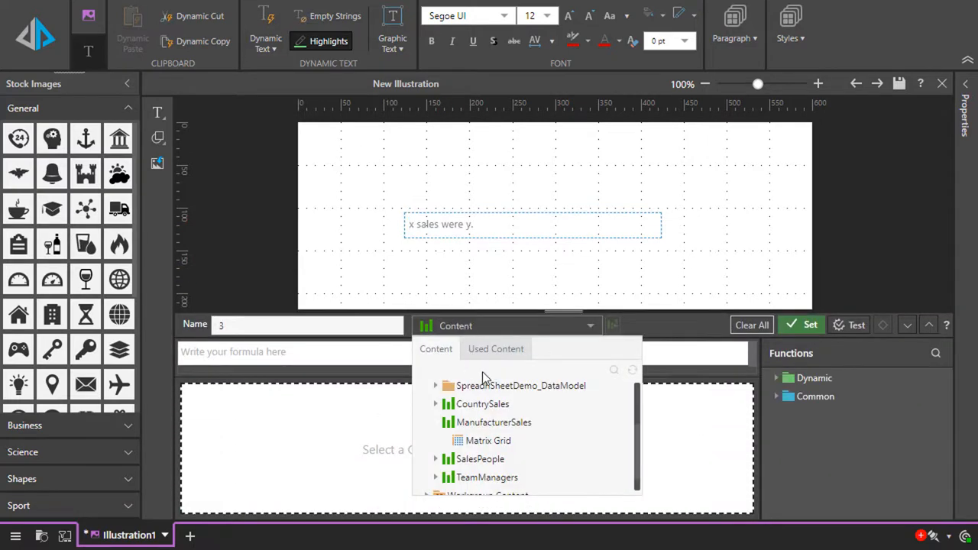
click(520, 441)
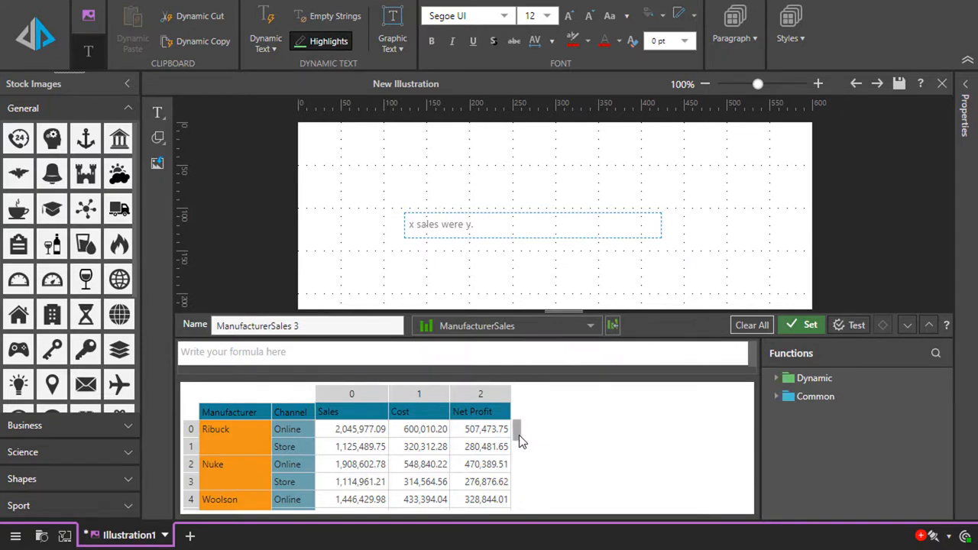
click(238, 434)
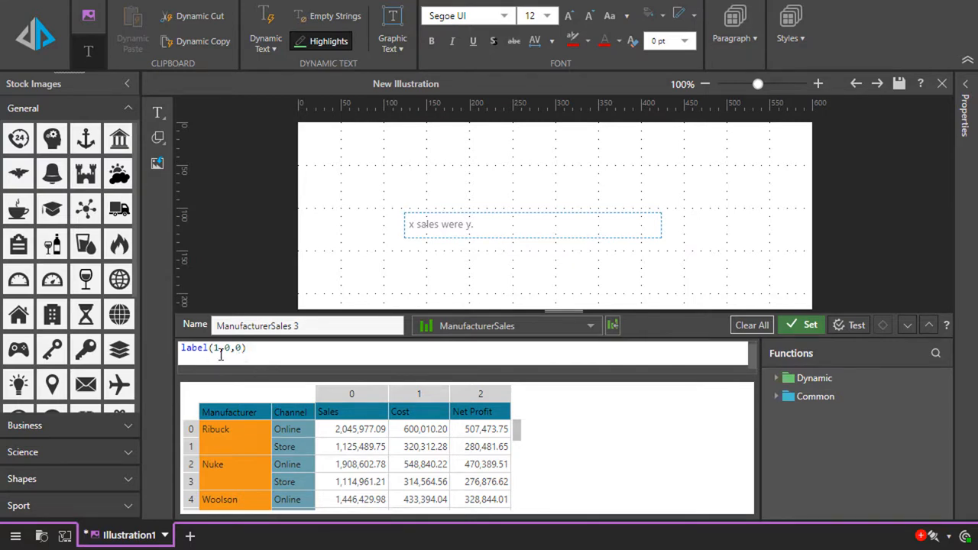
Wrap the label formula in the Underline markup function, giving Underline(label(1,0,0))
drag(184, 355, 179, 347)
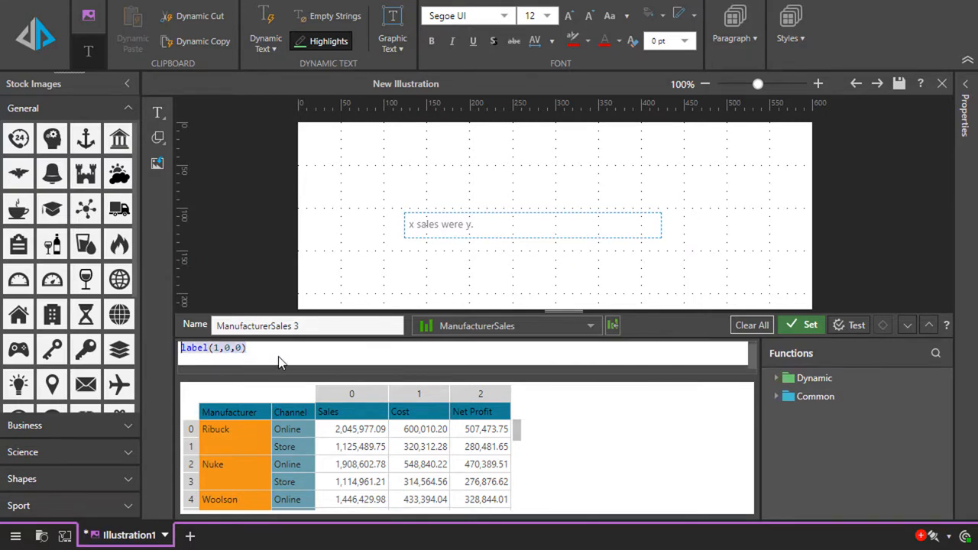
click(824, 377)
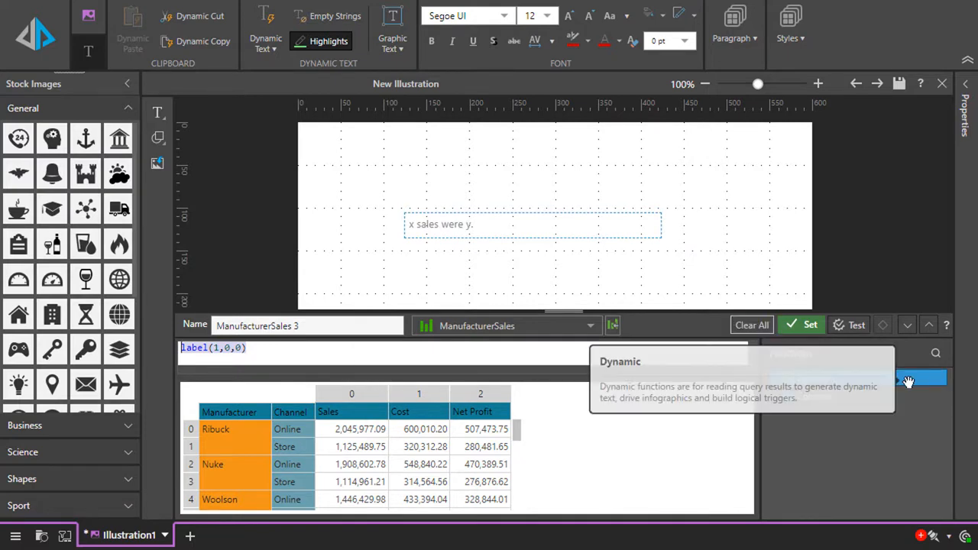
click(906, 381)
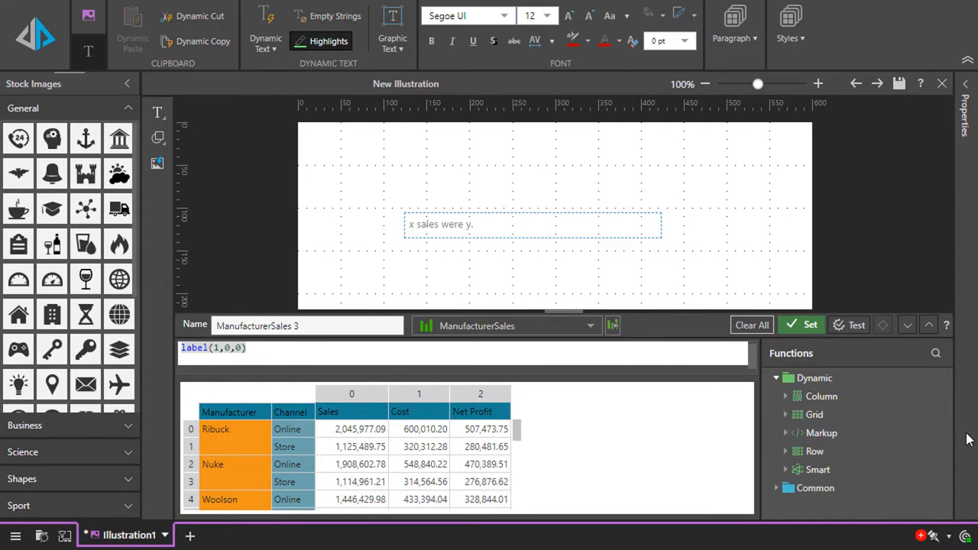
click(830, 433)
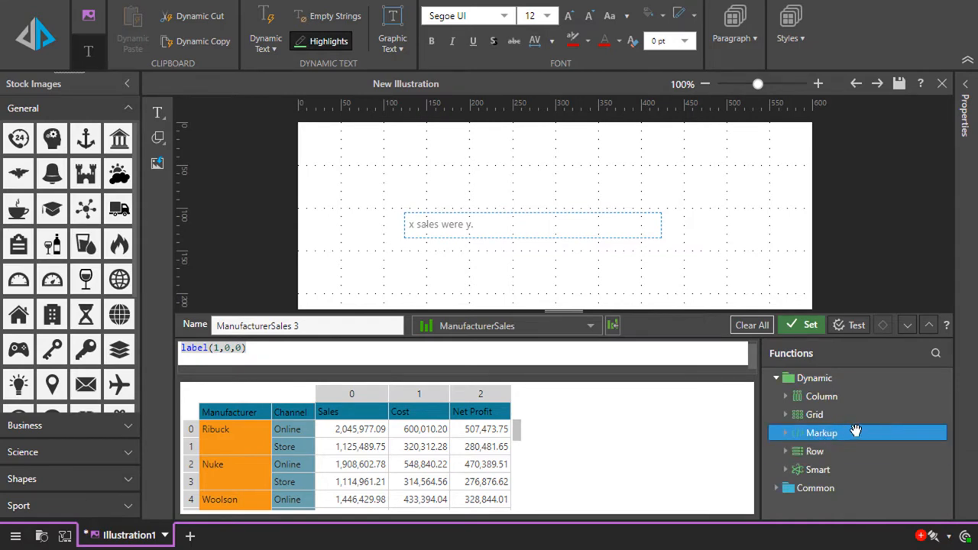
double_click(856, 432)
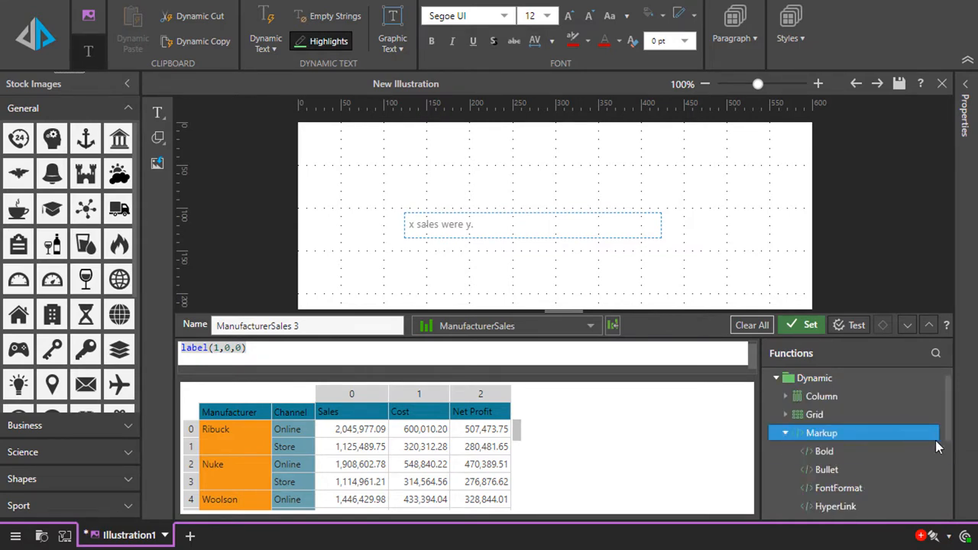
scroll(946, 451, down, 2)
scroll(945, 451, down, 2)
click(853, 450)
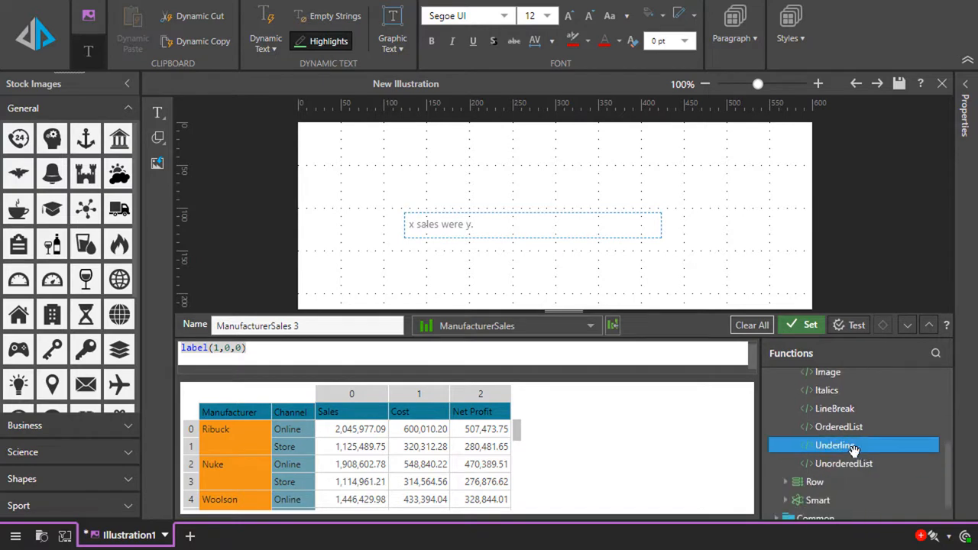
double_click(855, 450)
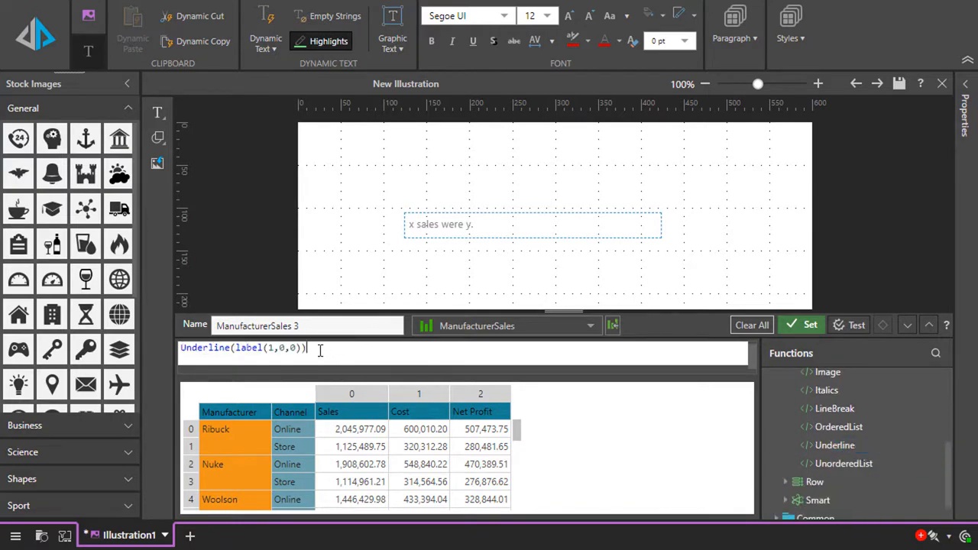
Wrap the underlined label formula in the Bold function, giving Bold(Underline(label(1,0,0))), and set it in place of the "x"
drag(326, 351, 172, 357)
scroll(832, 393, up, 2)
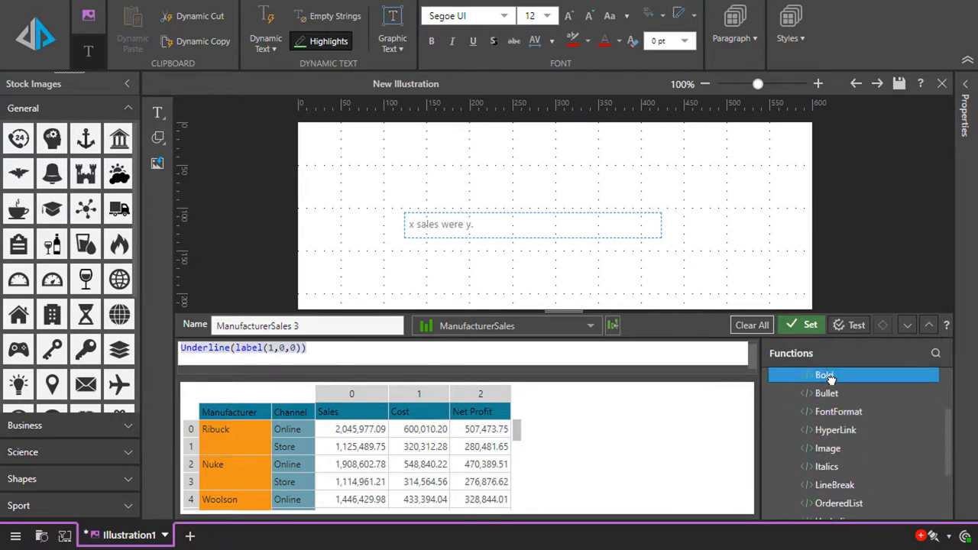
double_click(829, 377)
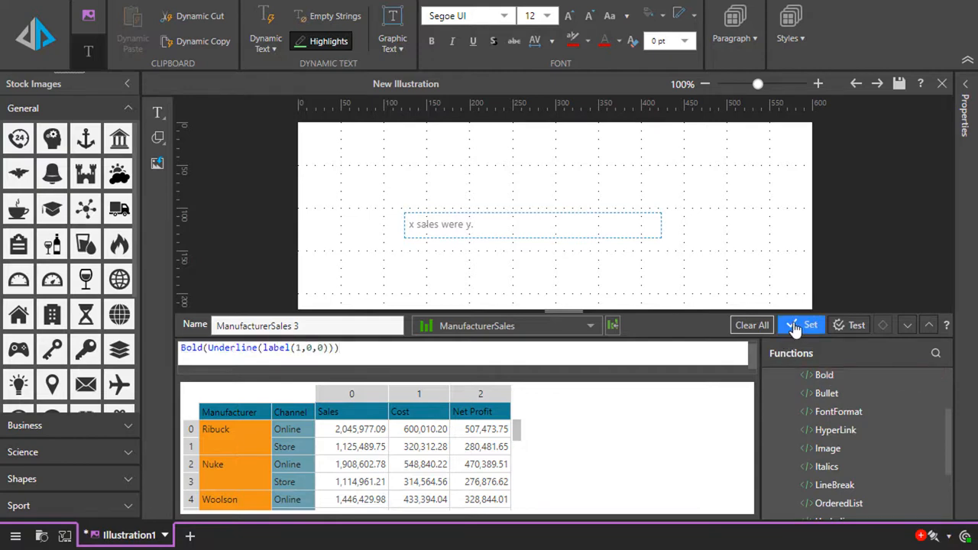
click(802, 325)
Start a dynamic text formula for the "y" in the sentence, based on the ManufacturerSales Matrix Grid
click(499, 223)
click(260, 30)
click(493, 327)
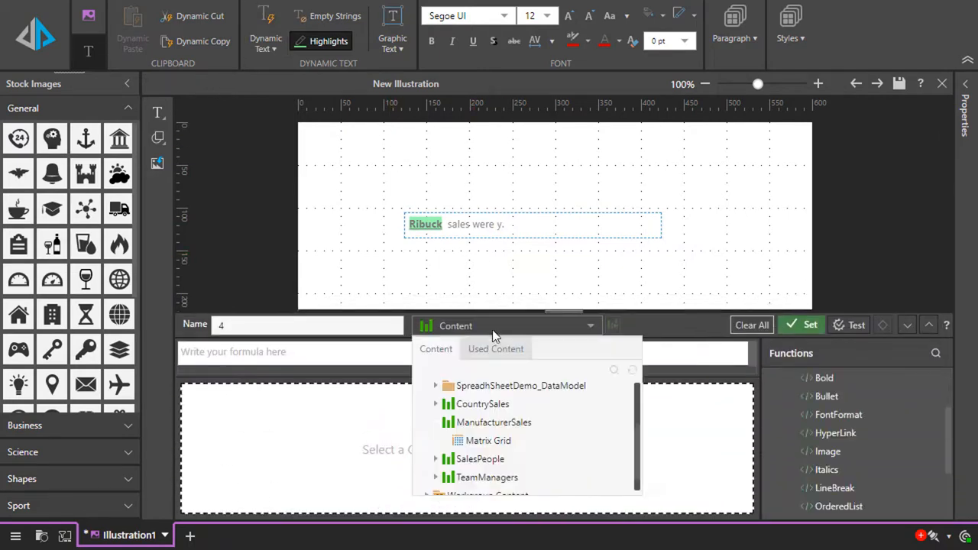
click(493, 442)
click(328, 432)
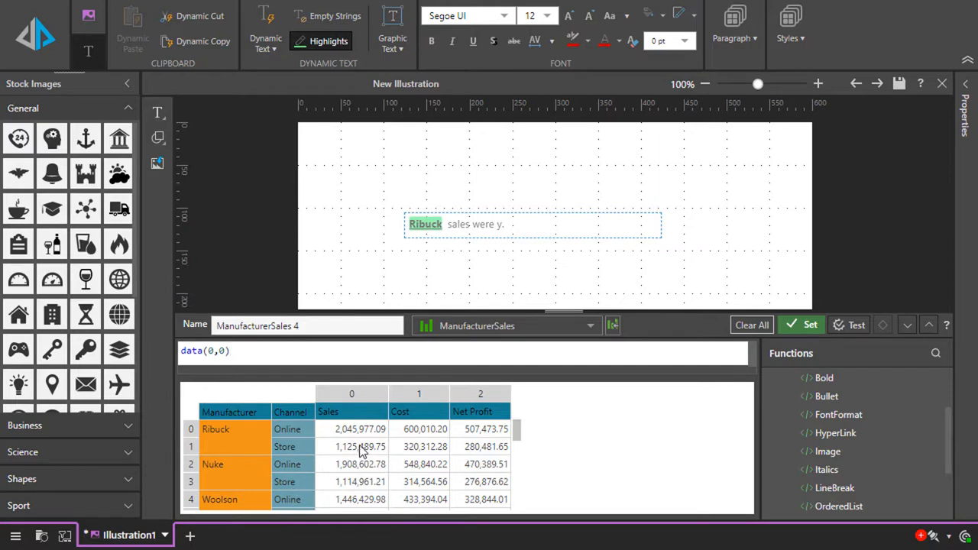
text(,)
click(362, 449)
click(361, 469)
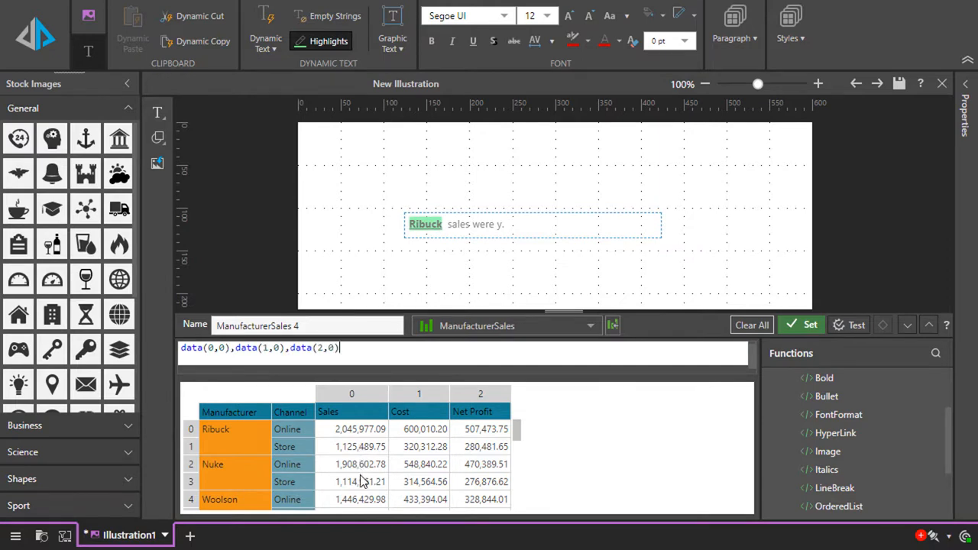
drag(340, 349, 142, 346)
key(BackSpace)
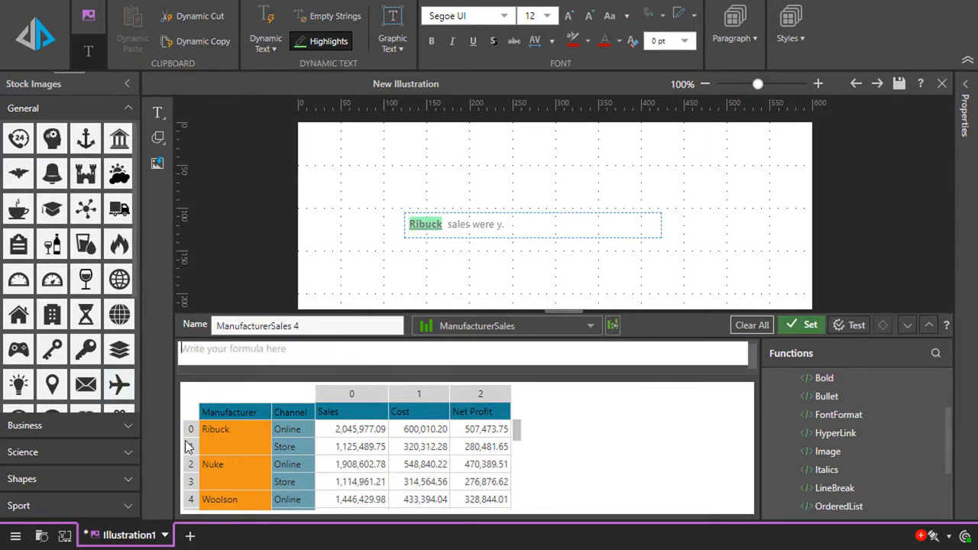
text(totalRow(0))
drag(267, 365, 158, 356)
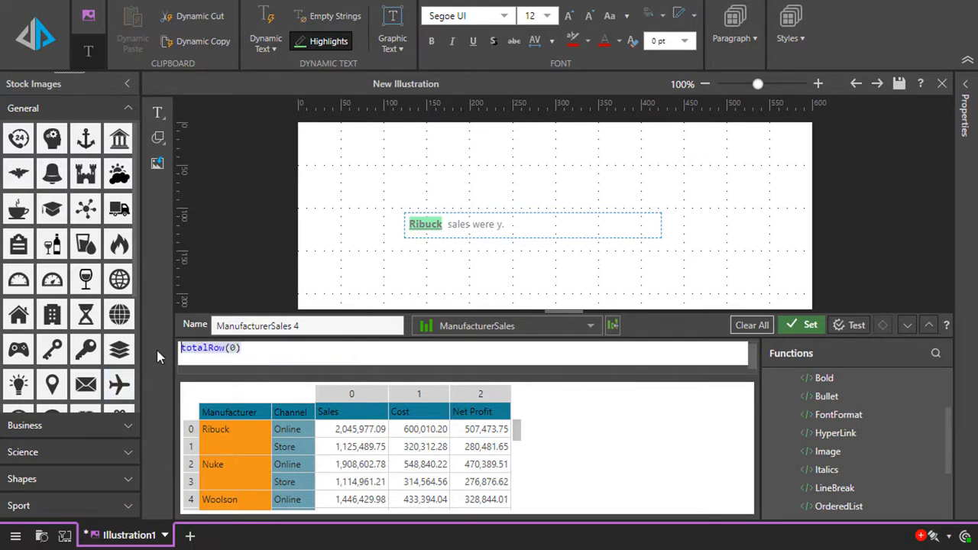
text(totalColumn(0))
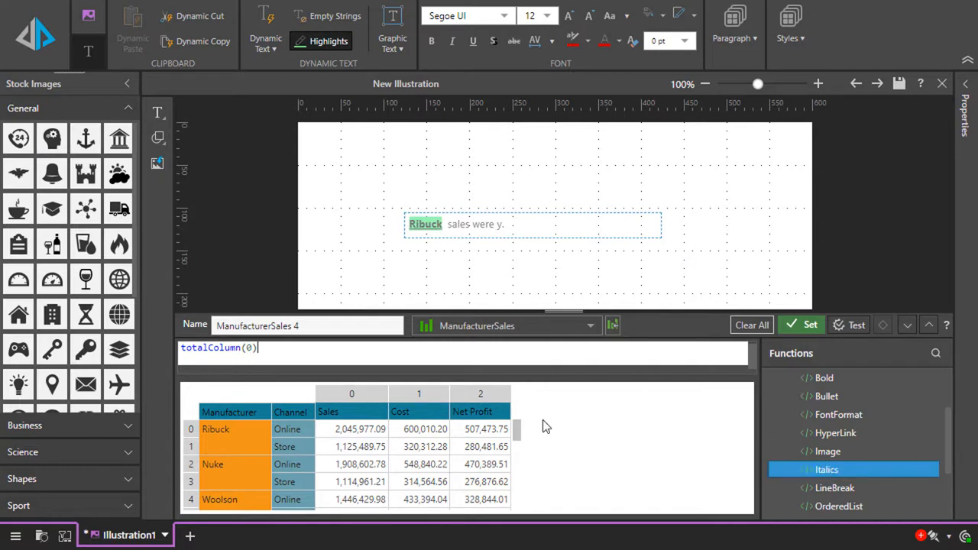
scroll(856, 474, up, 3)
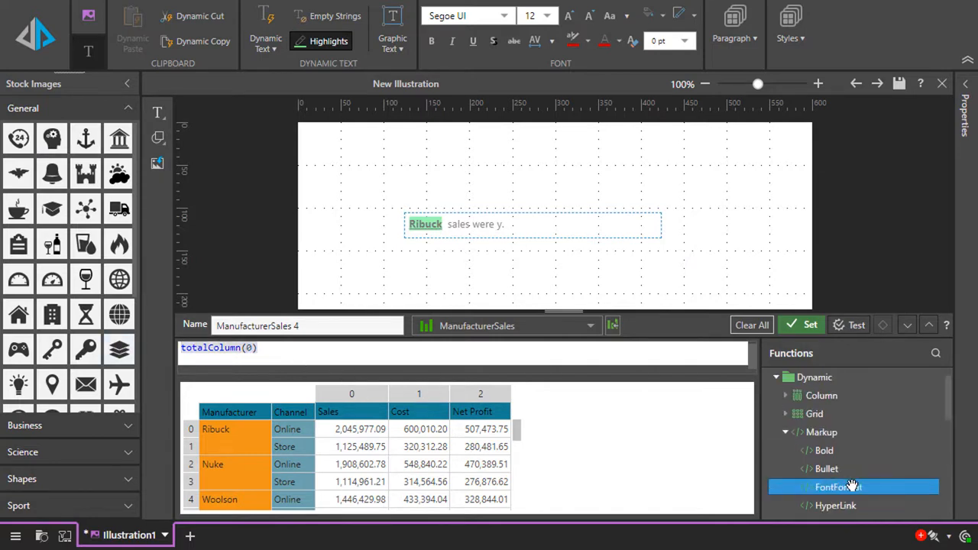
double_click(843, 395)
scroll(852, 435, down, 2)
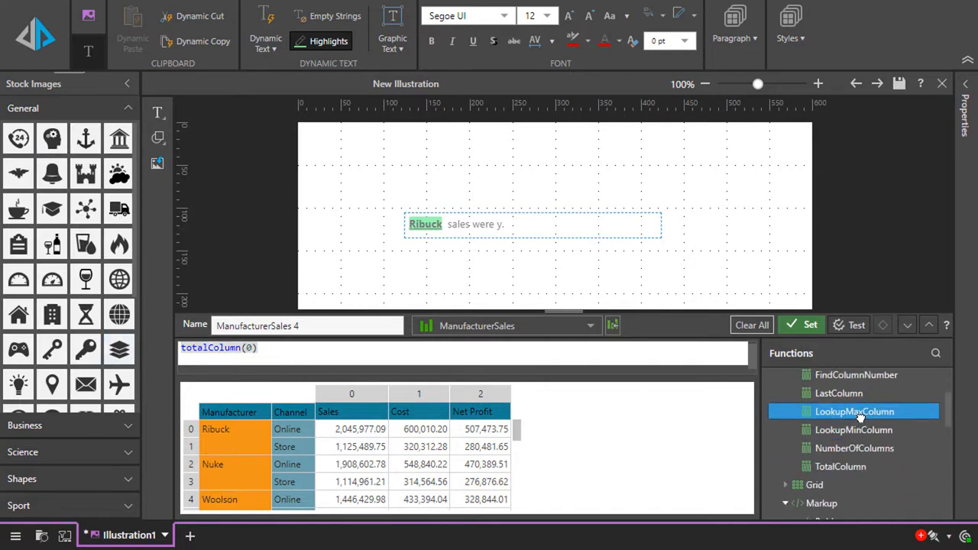
double_click(860, 412)
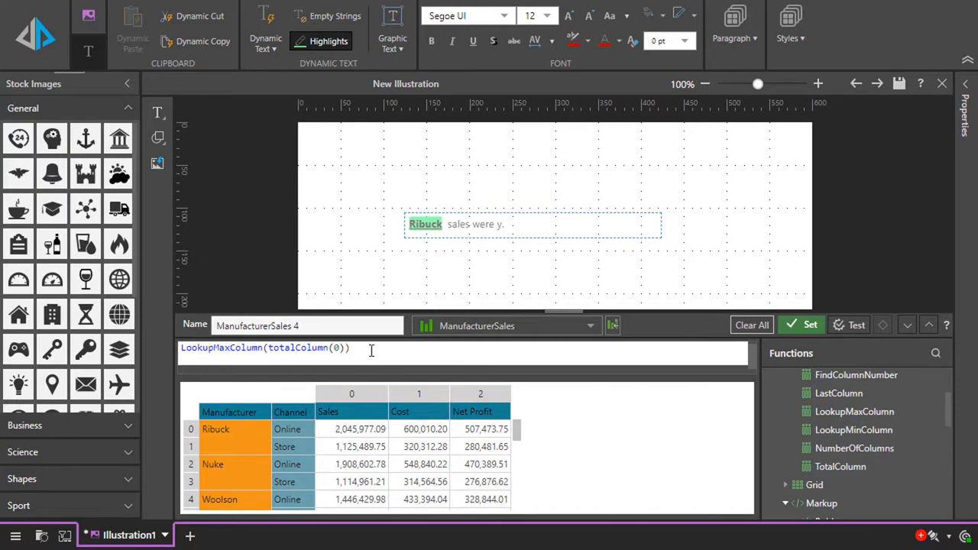
drag(371, 350, 160, 356)
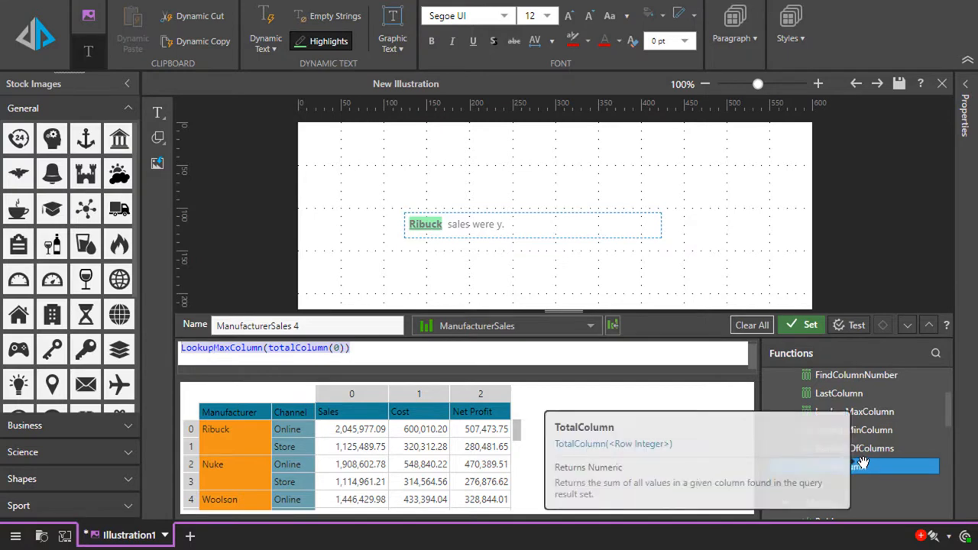
key(Delete)
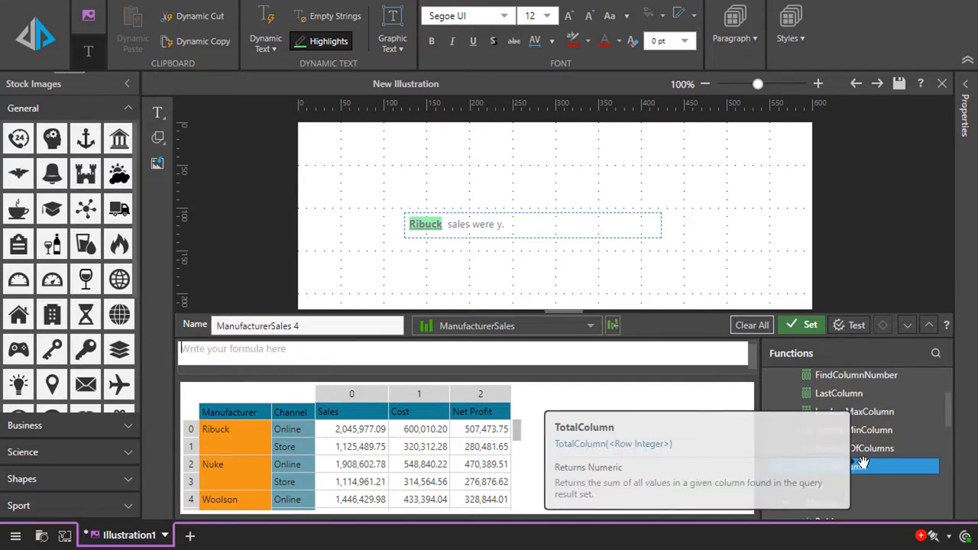
Build the formula Sum(data(0,0),data(1,0)) from the first manufacturer's Online and Store sales cells
click(377, 435)
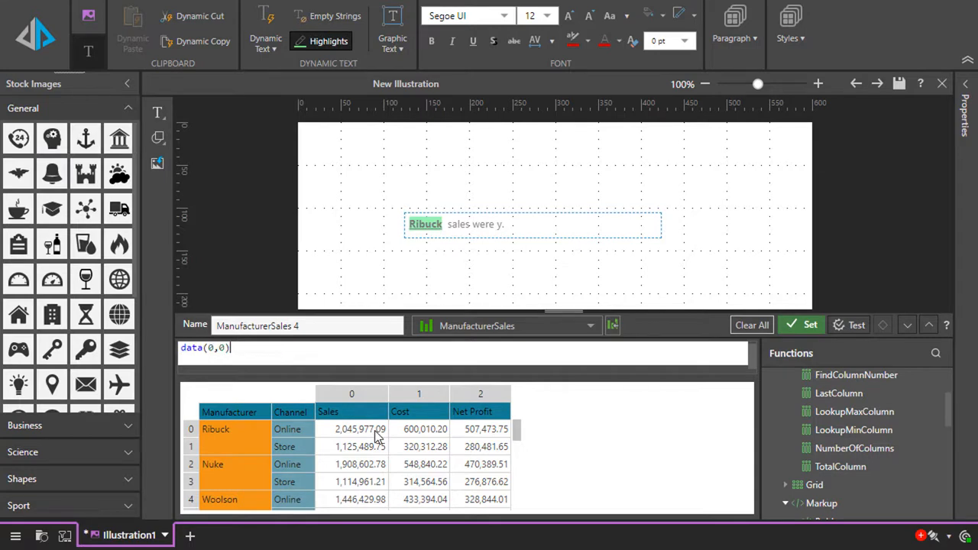
text(,)
click(373, 449)
drag(295, 348, 128, 344)
click(899, 467)
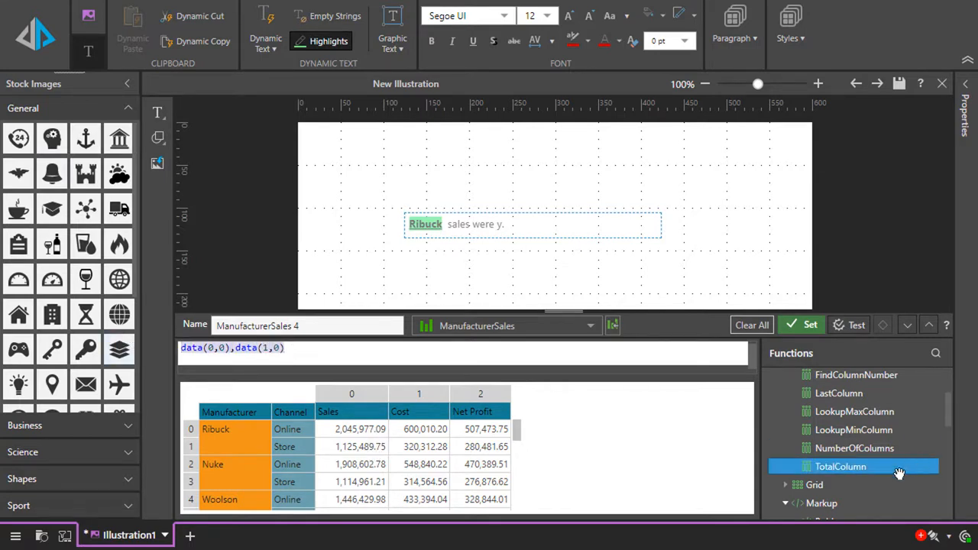
scroll(894, 472, down, 5)
double_click(845, 490)
scroll(851, 458, down, 4)
double_click(838, 498)
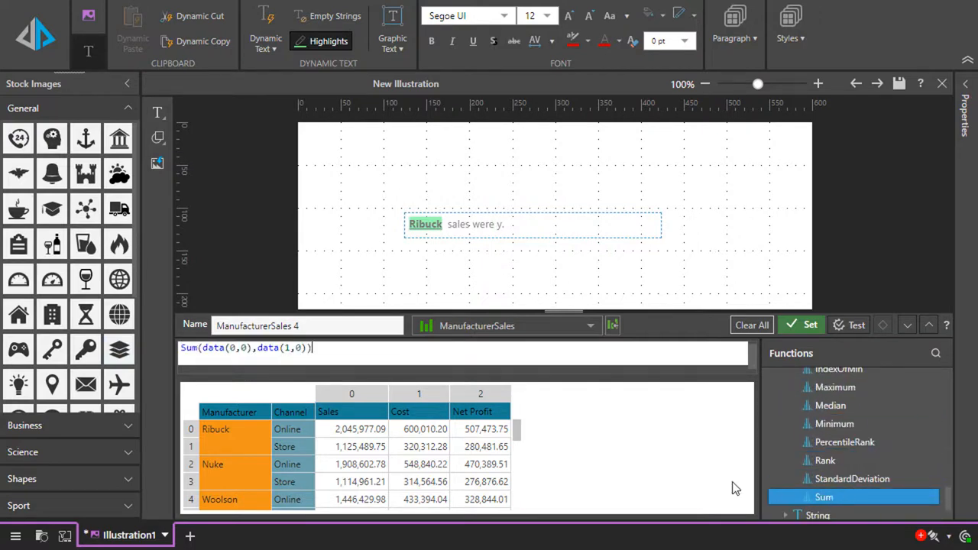
Apply the CurrencyDollars0 format to the sum formula and test the result
drag(321, 350, 179, 350)
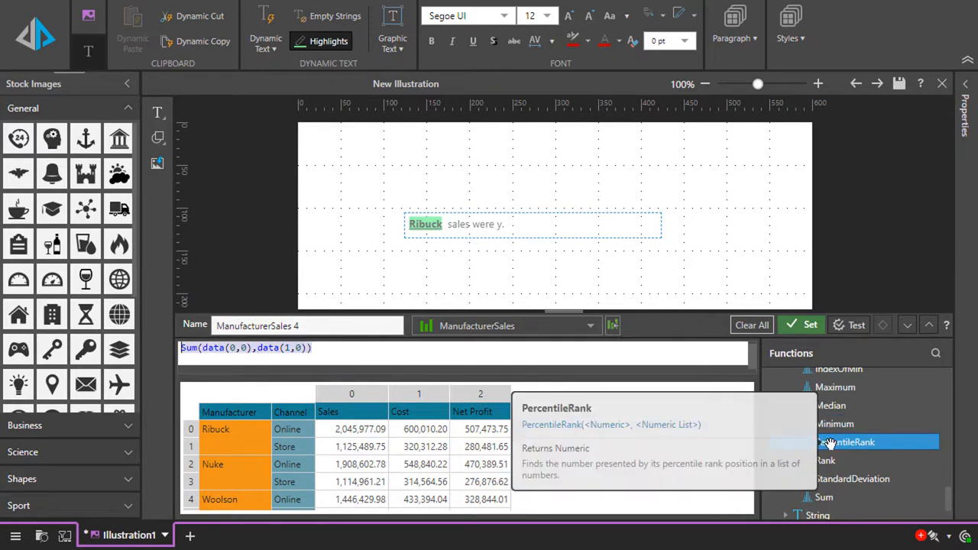
scroll(831, 444, up, 5)
double_click(834, 396)
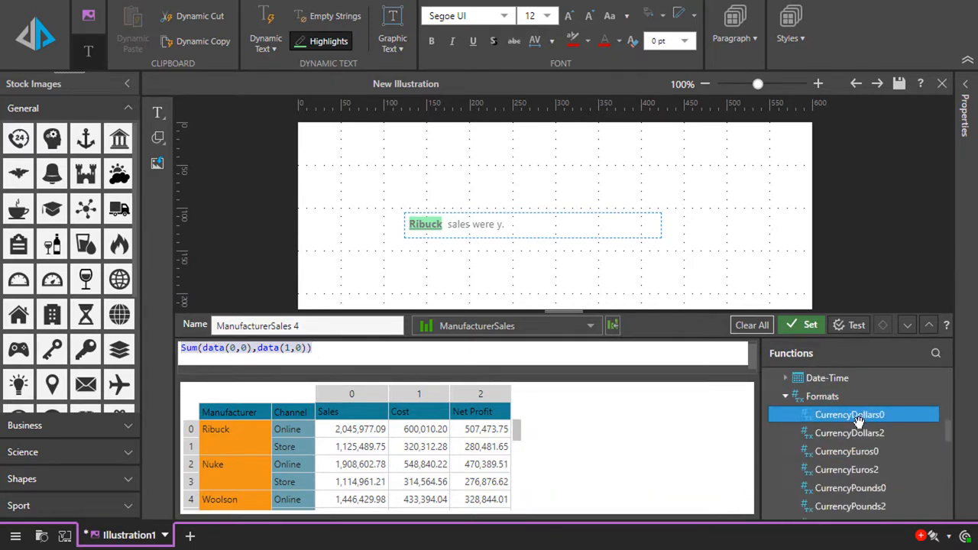
double_click(855, 415)
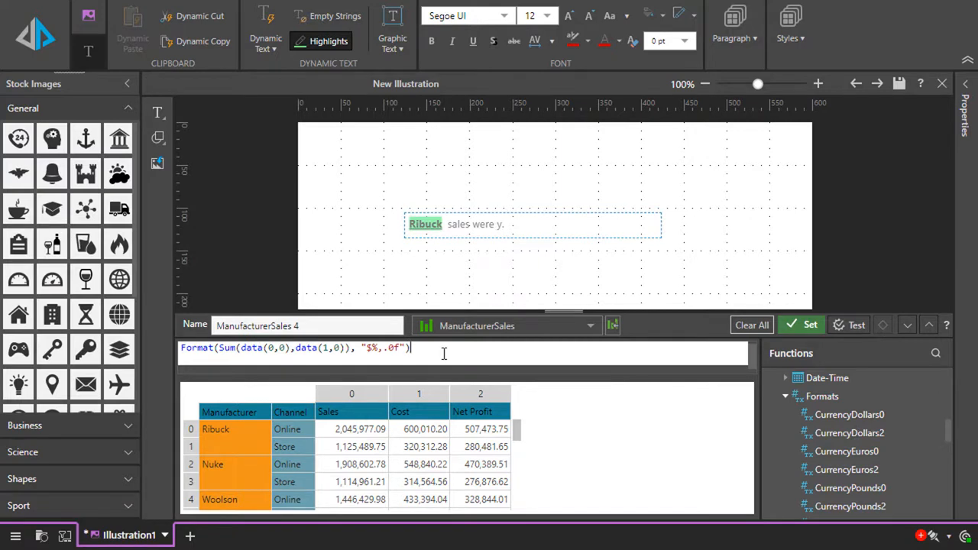
click(856, 324)
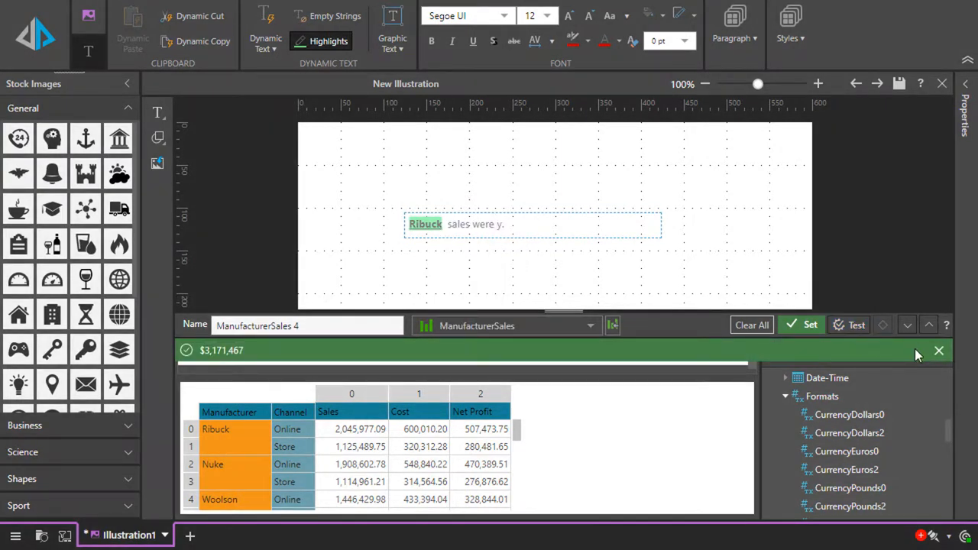
click(939, 351)
Wrap the formatted sum in the Bold markup function and set it in place of the "y"
click(896, 417)
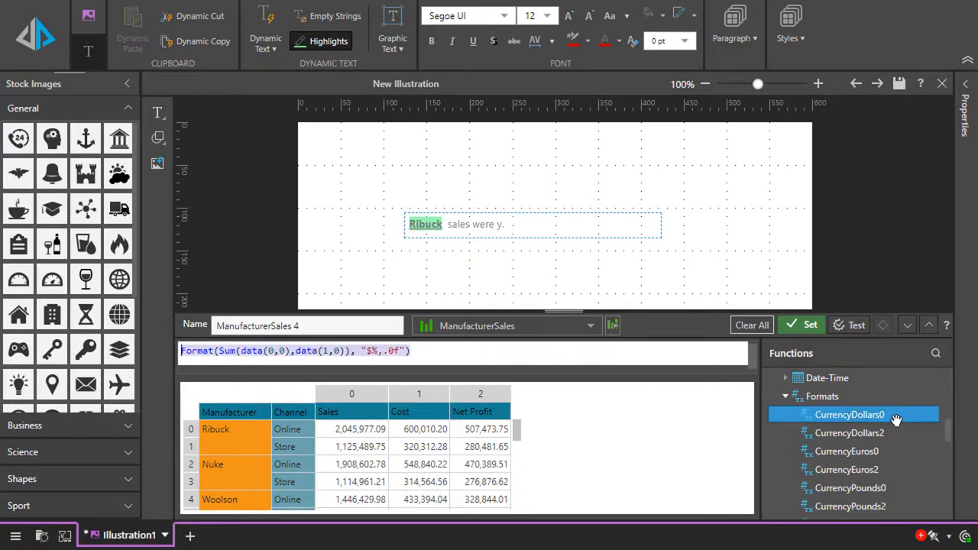
scroll(845, 415, up, 4)
click(846, 415)
scroll(841, 413, up, 3)
double_click(840, 445)
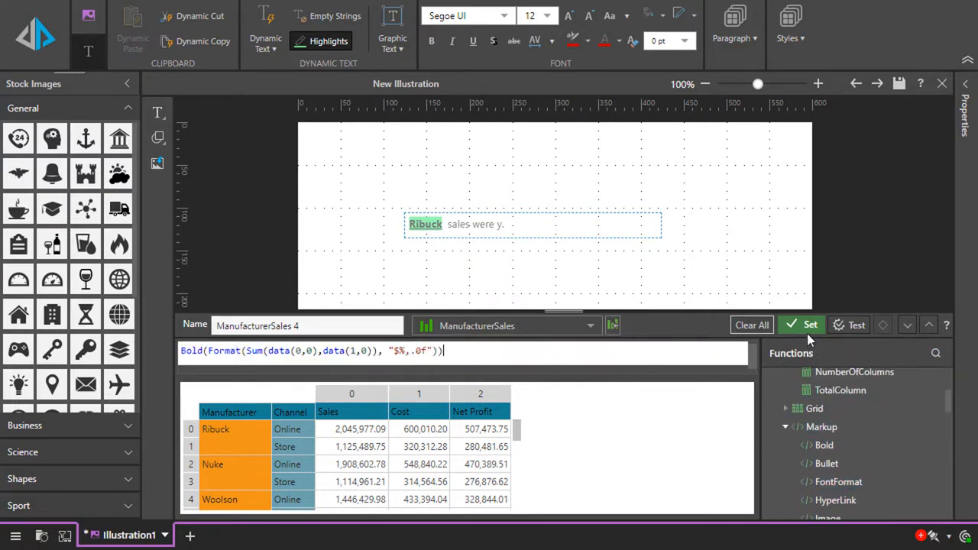
click(808, 327)
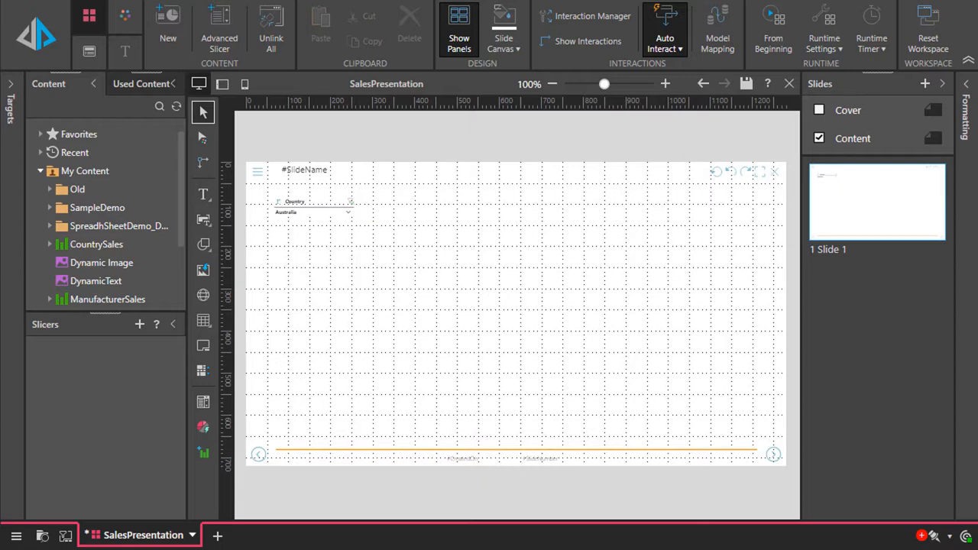
Place Dynamic Image on the right half and DynamicText on the left half of the SalesPresentation slide, and check their interactions with the Country slicer
drag(43, 267, 710, 344)
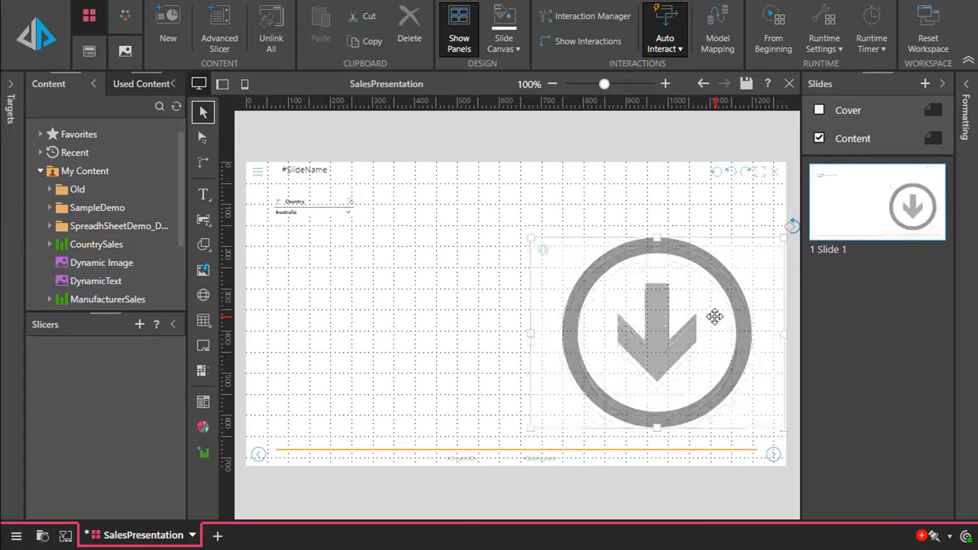
drag(127, 276, 407, 341)
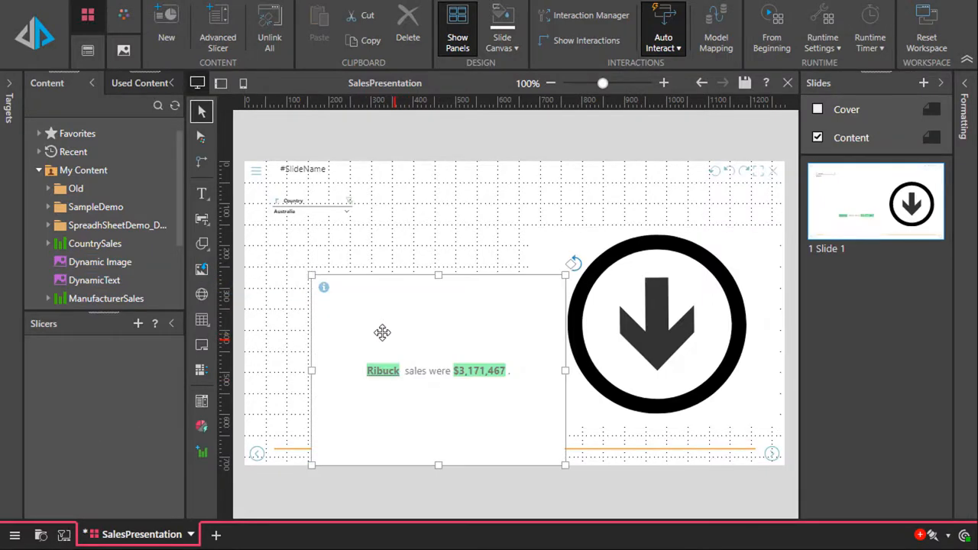
click(555, 45)
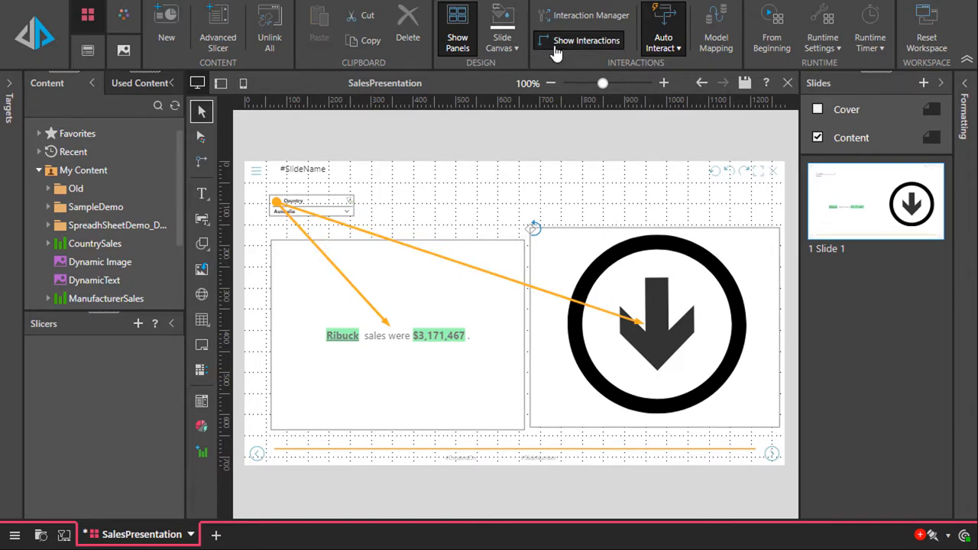
click(555, 46)
Run the presentation and check the sentence and arrow with the Country slicer on United States, United Kingdom, Japan, Australia and France
key(F5)
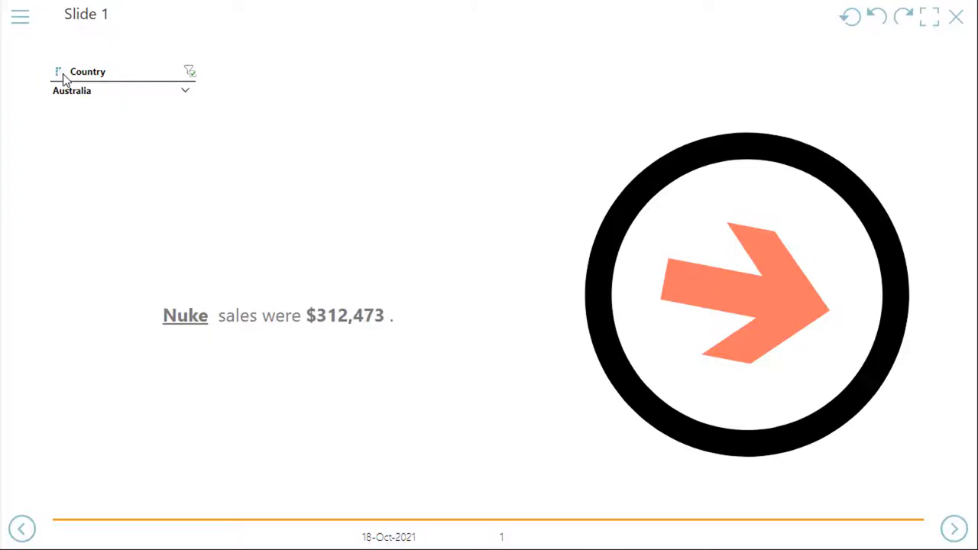
click(84, 100)
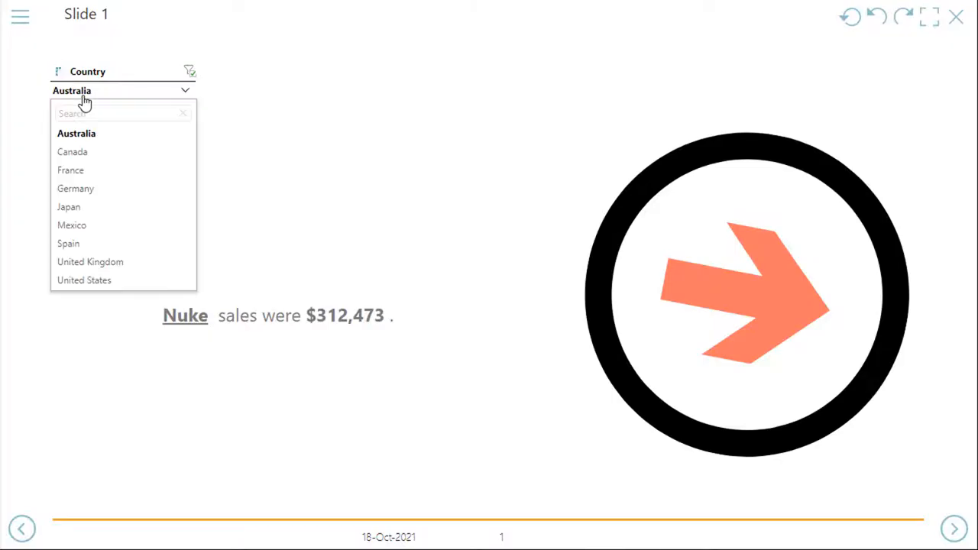
click(106, 280)
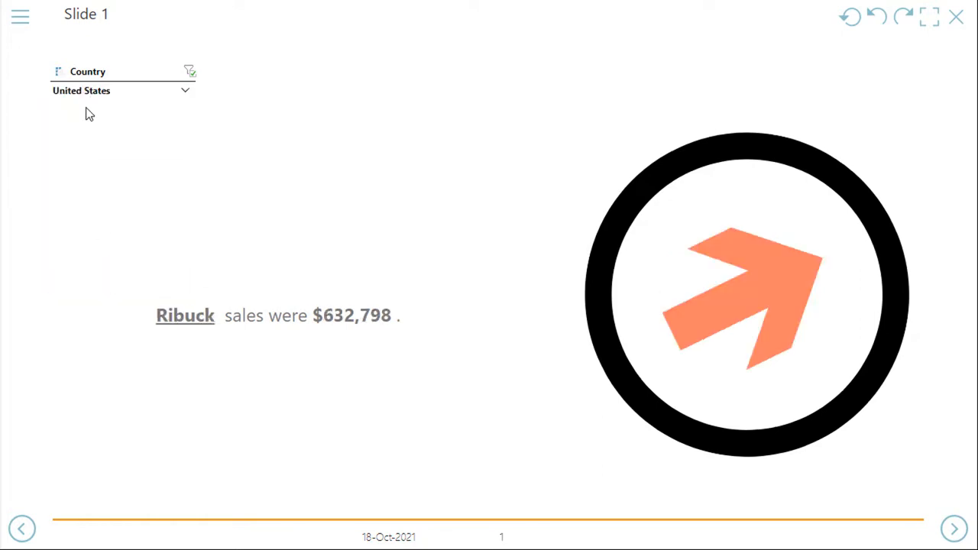
click(88, 93)
click(91, 262)
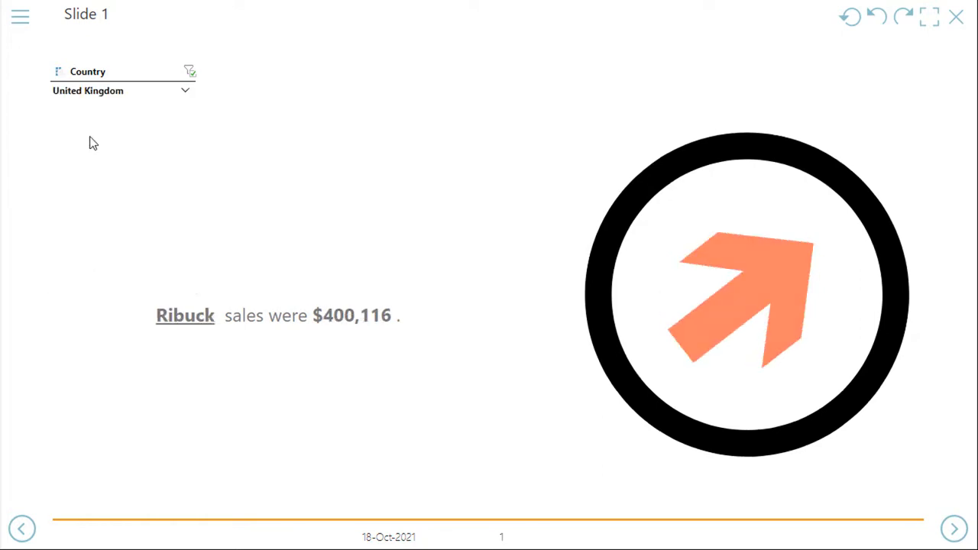
click(90, 96)
click(85, 207)
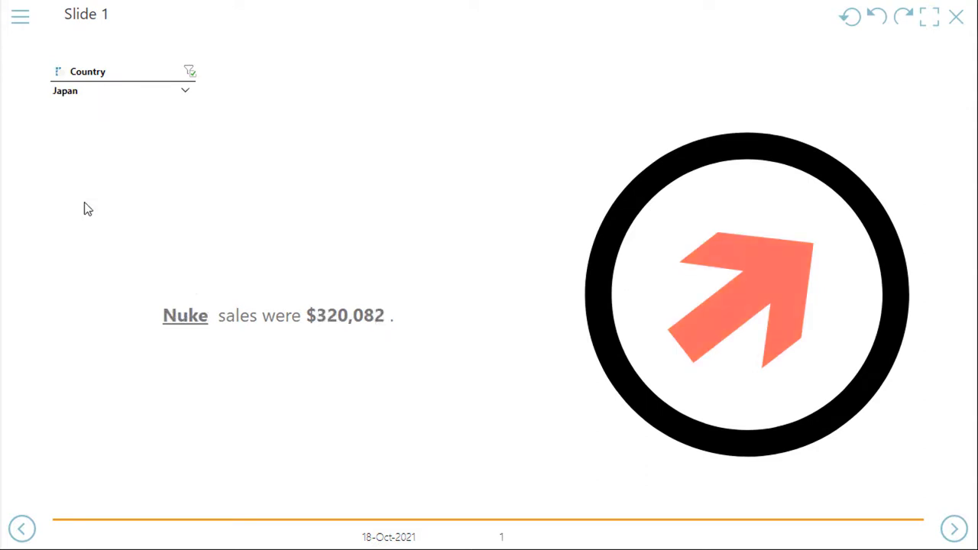
click(100, 101)
click(98, 133)
click(97, 97)
click(91, 169)
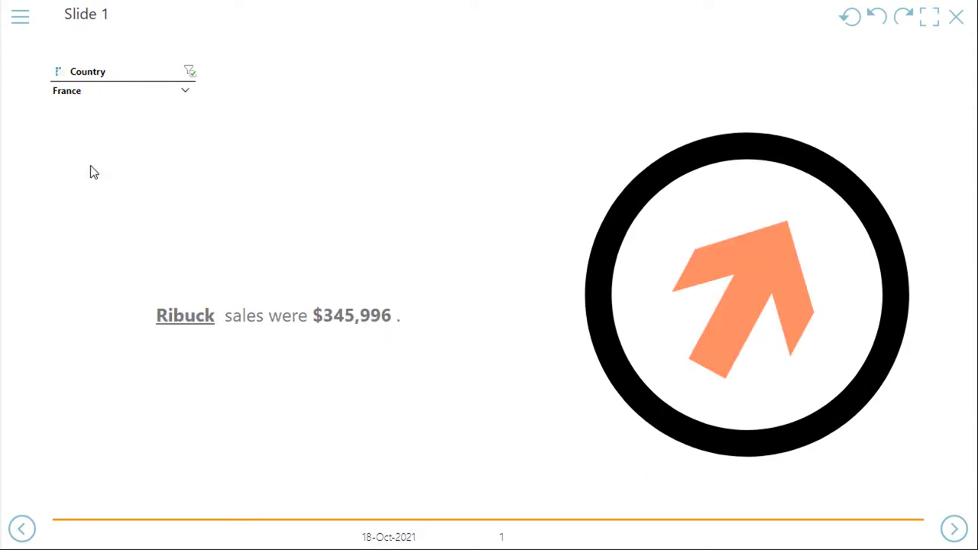